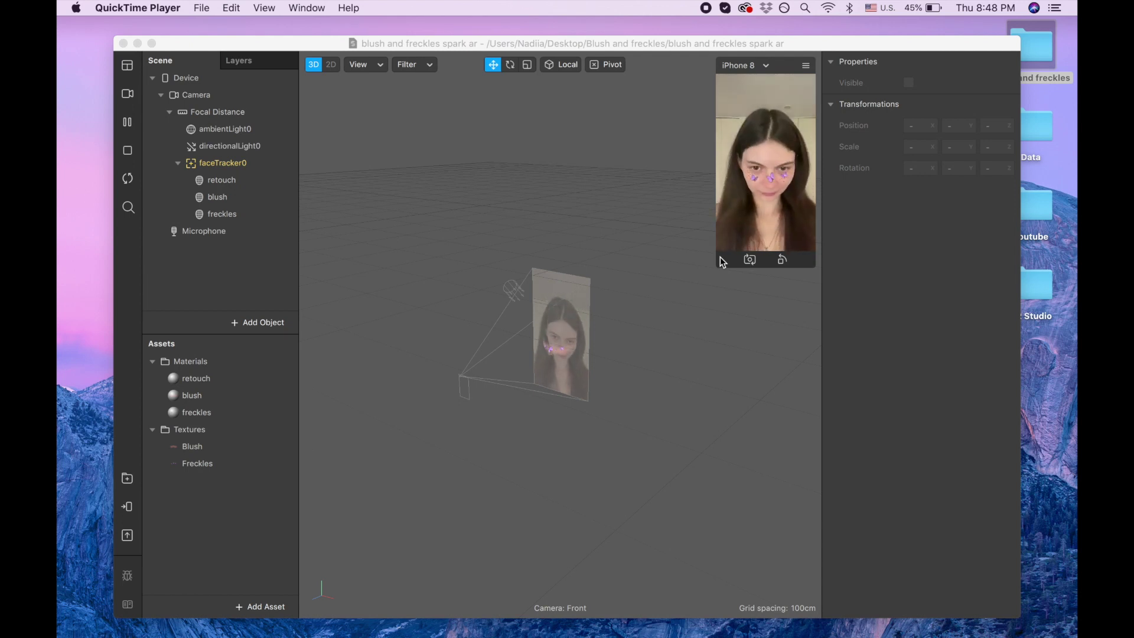
# - Enlarge the iPhone 8 preview to examine the butterfly, blush and freckles effect on the face, and shrink it again
pyautogui.click(716, 268)
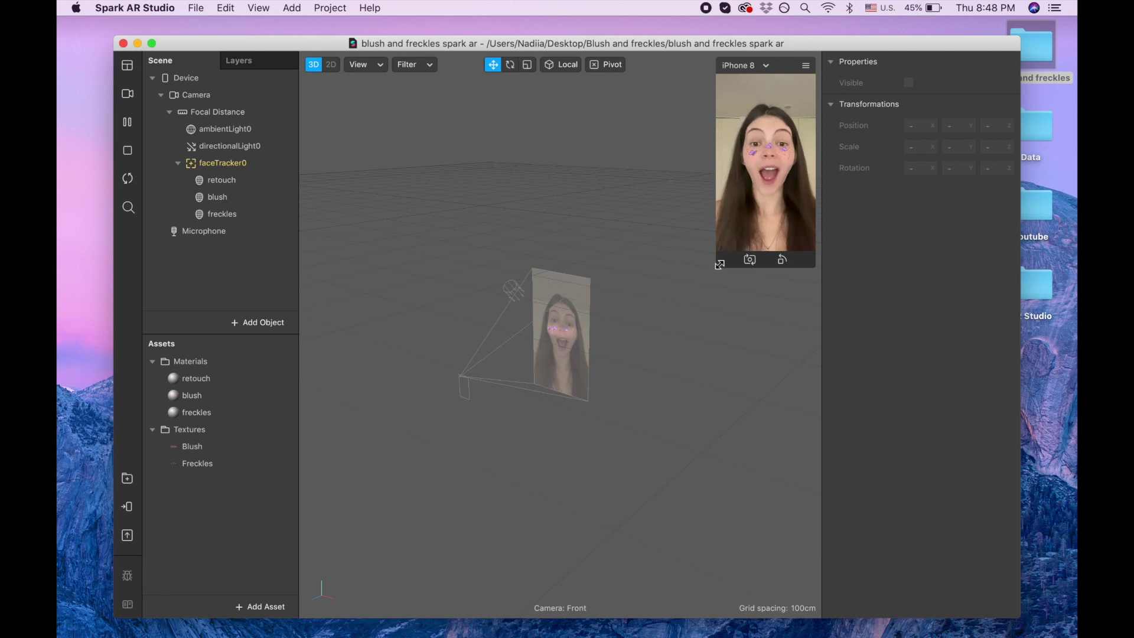
pyautogui.moveTo(720, 264); pyautogui.dragTo(562, 478)
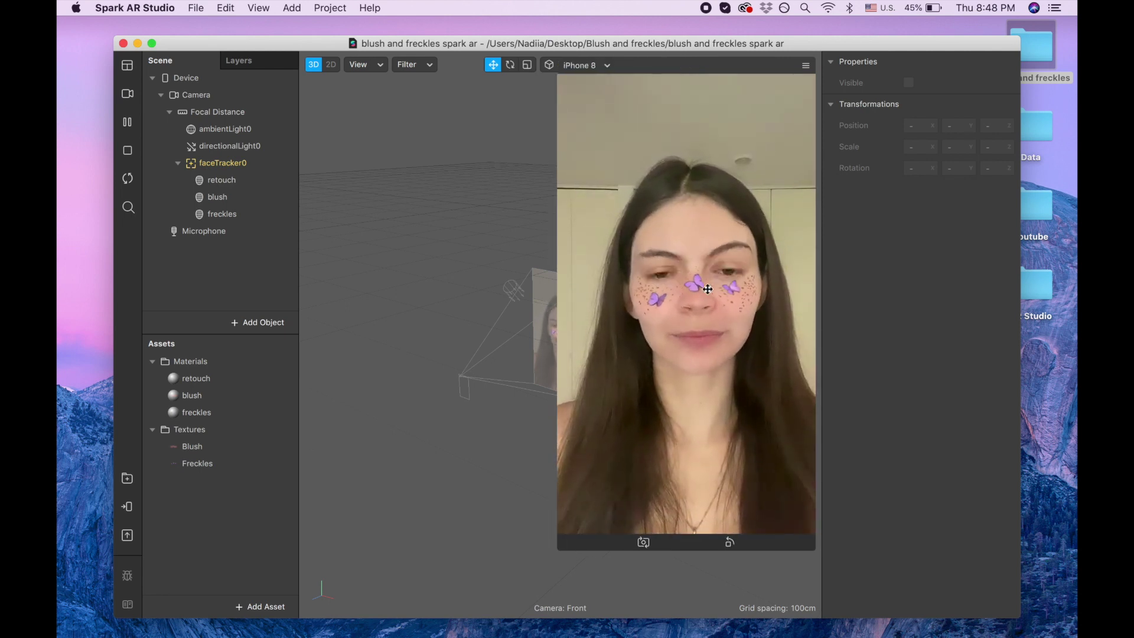
pyautogui.moveTo(558, 225); pyautogui.dragTo(682, 106)
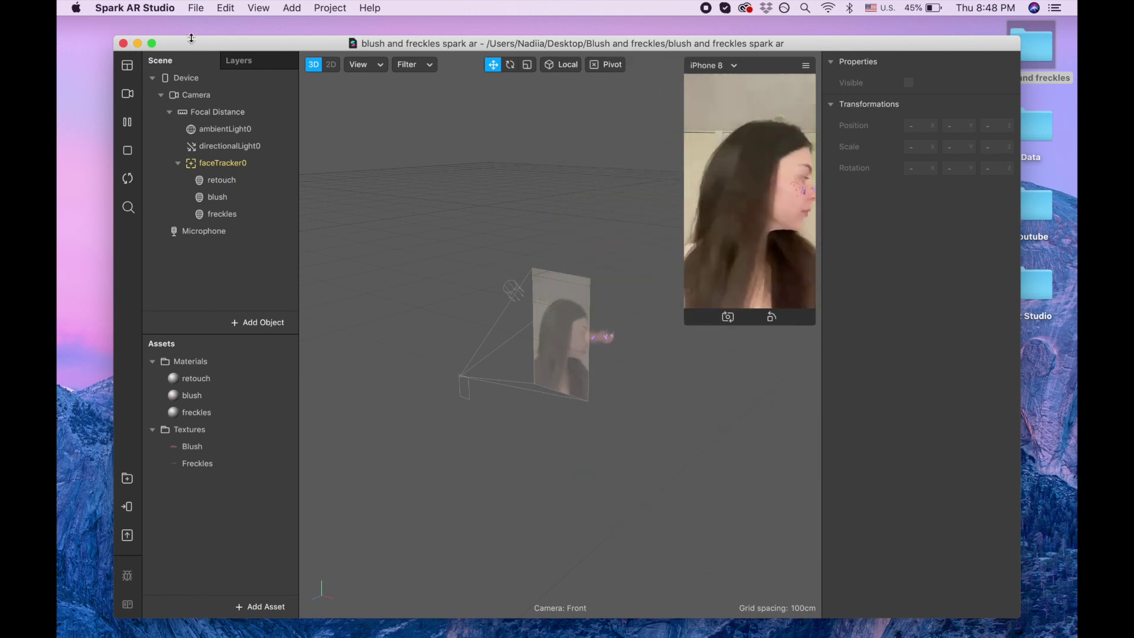
# - Move the project window aside, view the texture files in the desktop's Blush and freckles folder, and minimise the folder
pyautogui.moveTo(247, 44); pyautogui.dragTo(270, 25)
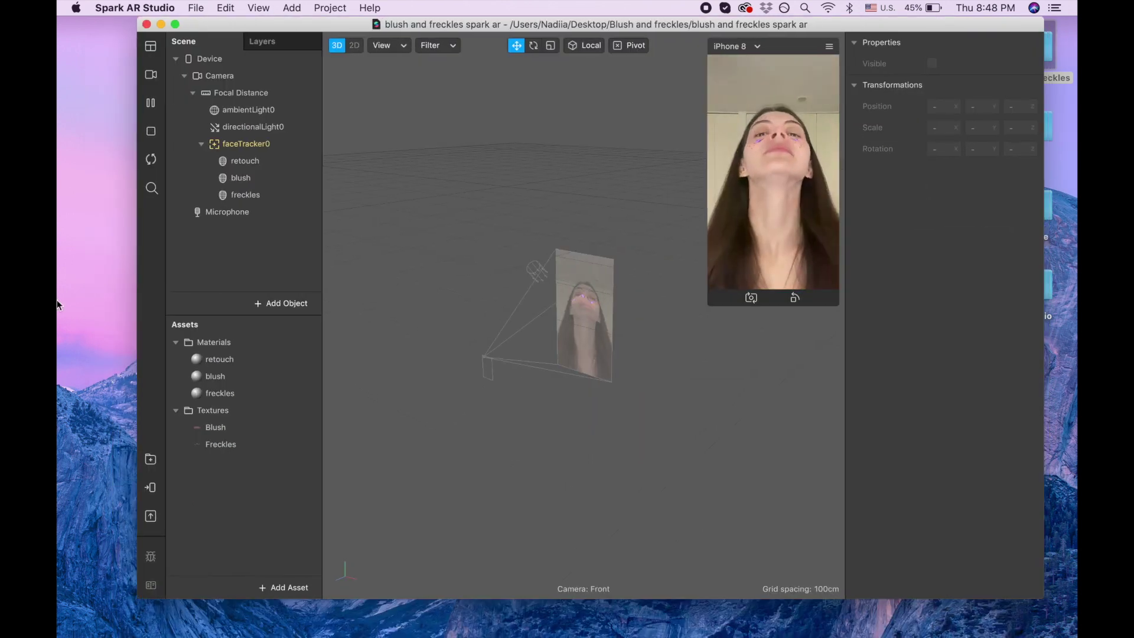
pyautogui.moveTo(57, 304)
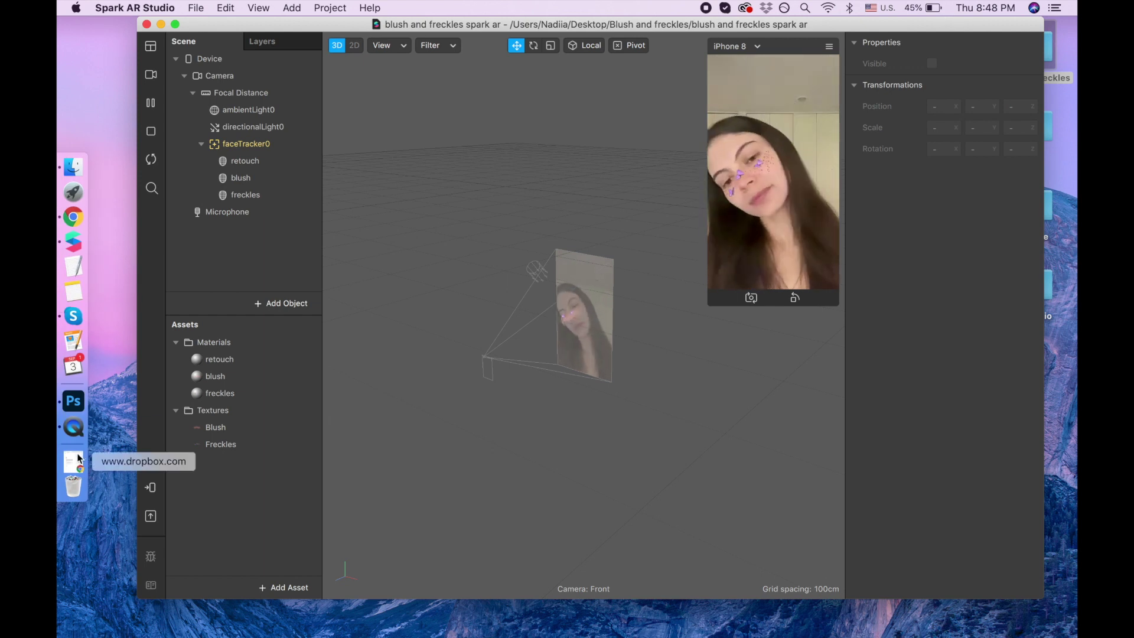
pyautogui.moveTo(372, 24); pyautogui.dragTo(257, 25)
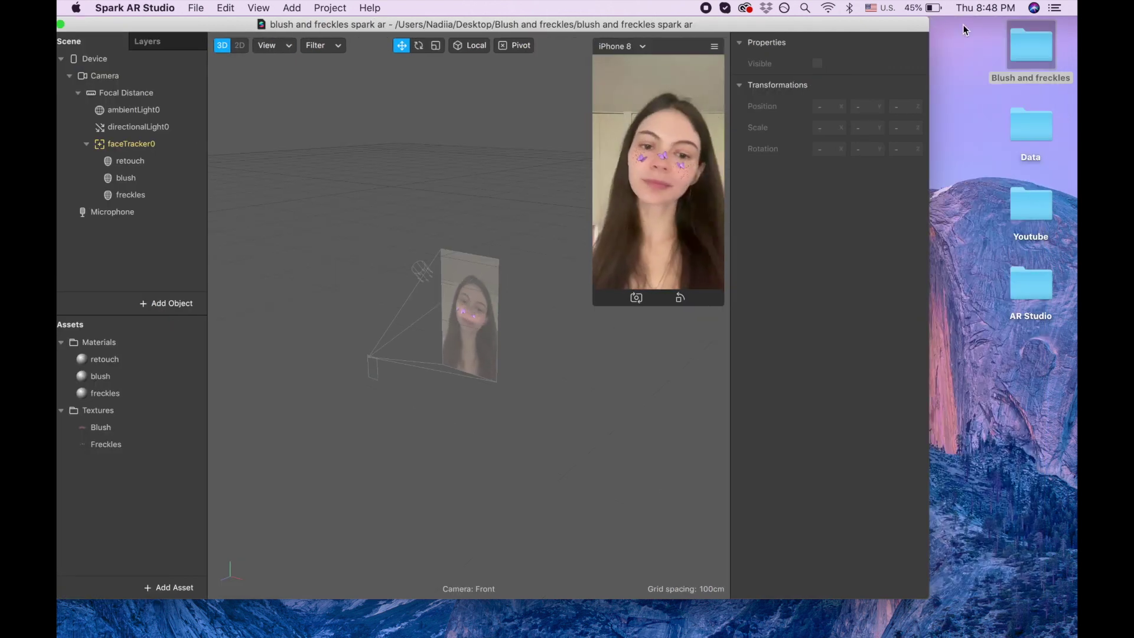
pyautogui.doubleClick(1019, 41)
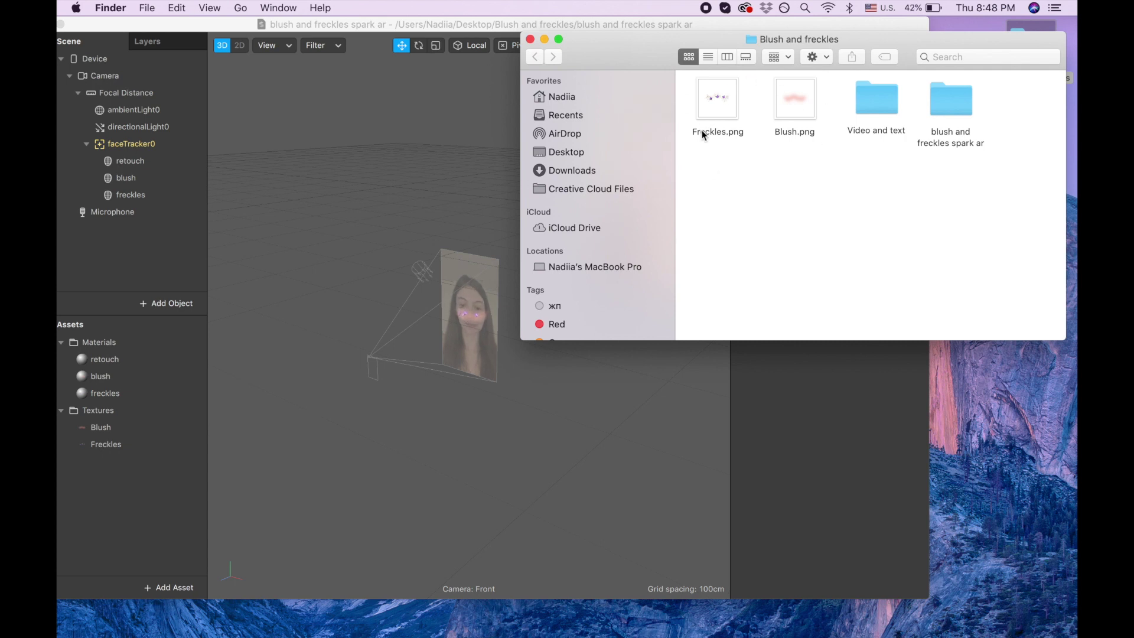
pyautogui.click(544, 39)
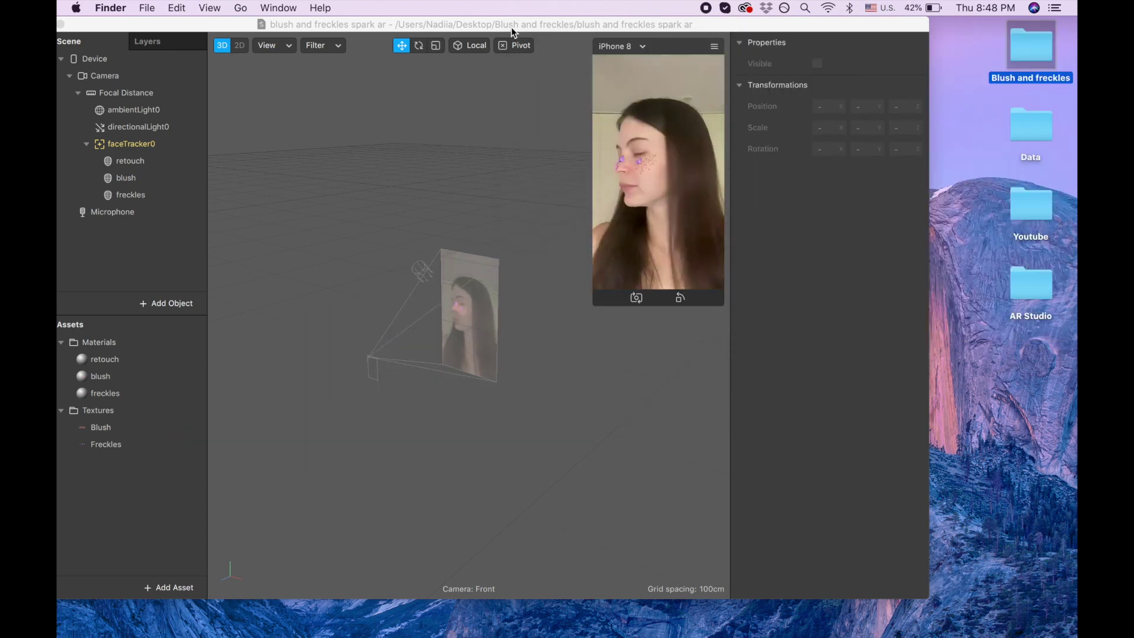
pyautogui.moveTo(511, 23); pyautogui.dragTo(602, 21)
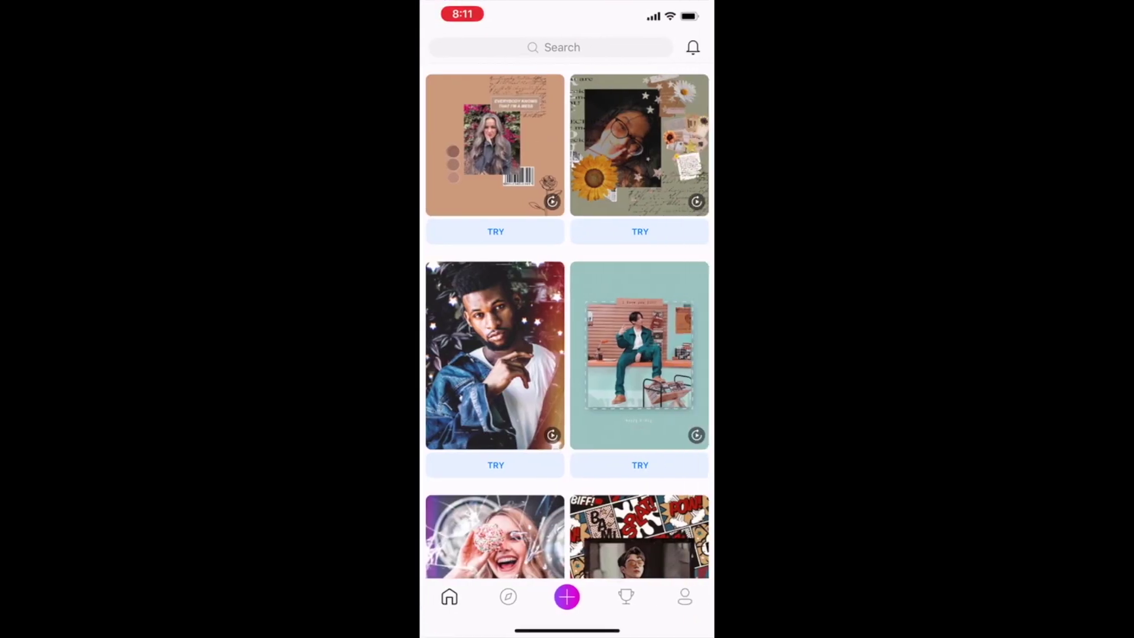
# - In PicsArt, search the stickers for "blush" and open the pink cheeks sticker with two separate blush spots and hearts
pyautogui.click(554, 48)
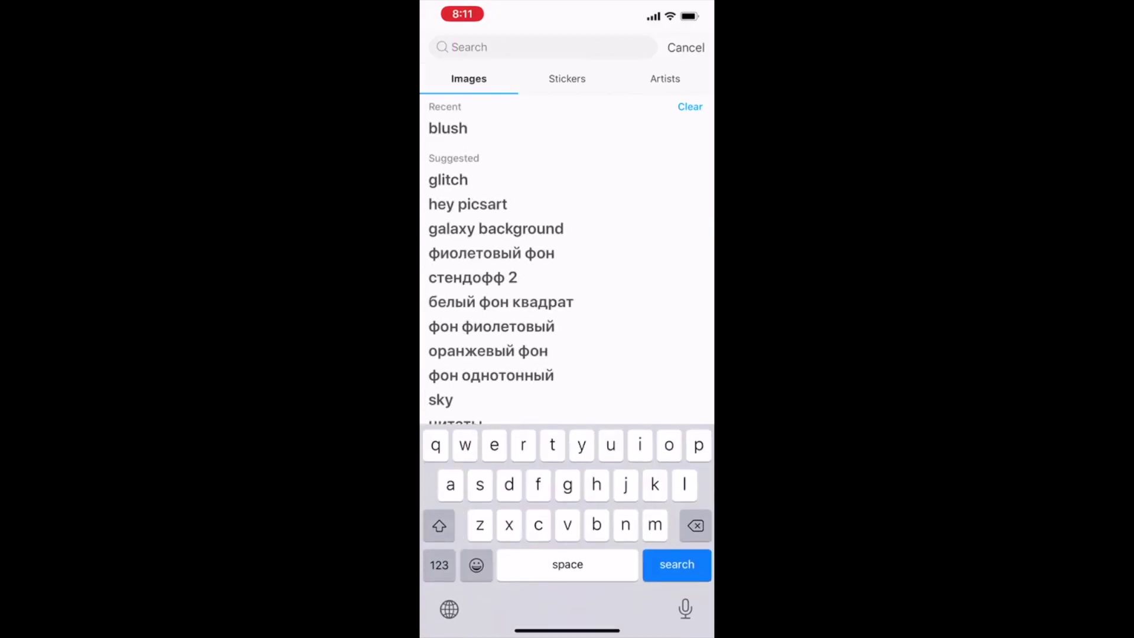
pyautogui.click(447, 128)
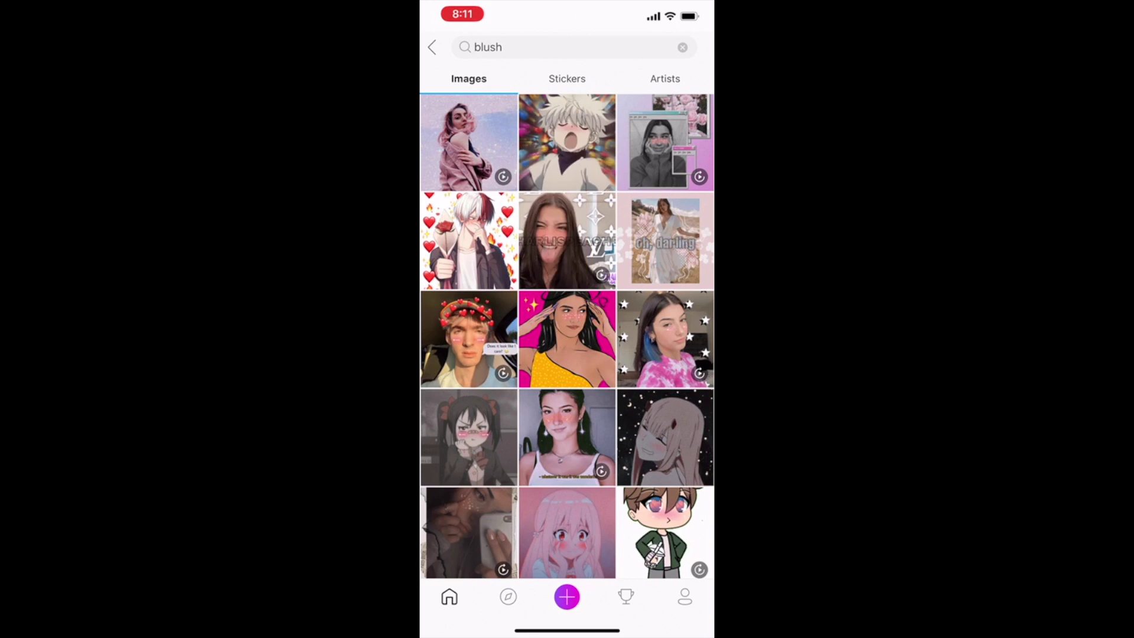
pyautogui.click(567, 78)
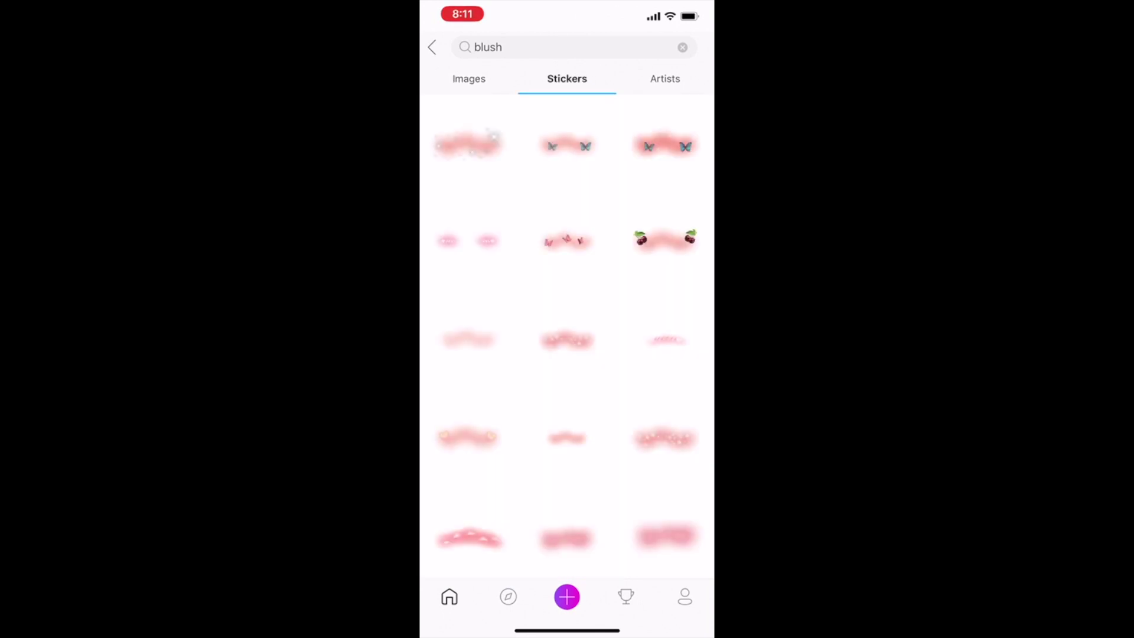
pyautogui.click(468, 241)
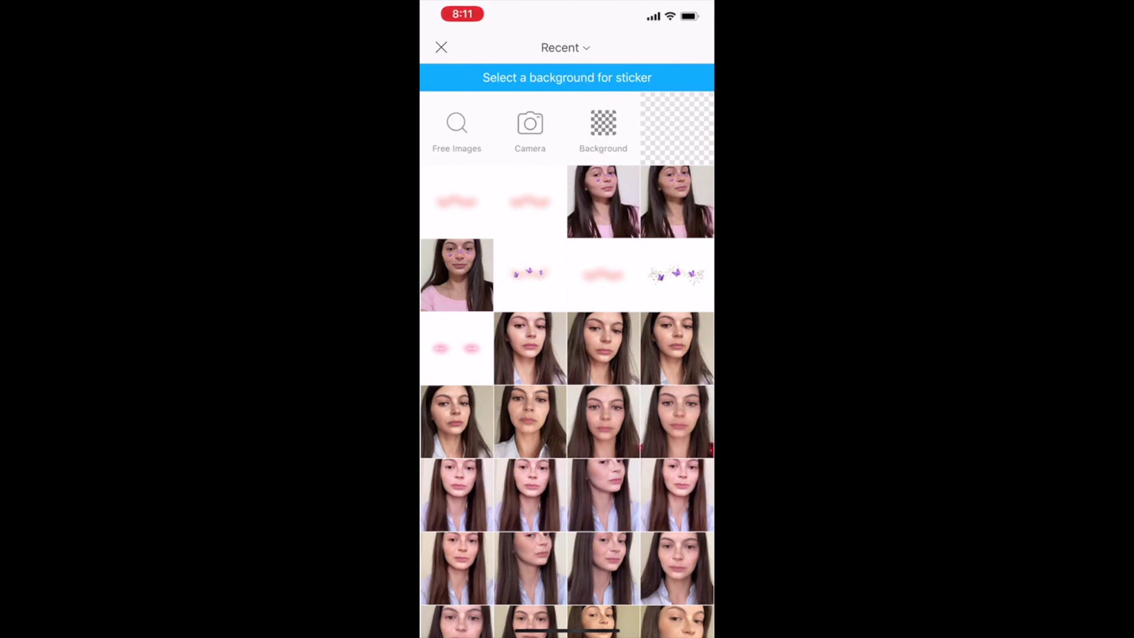
# - Place the blush sticker on a transparent background, apply it and save the image to the phone
pyautogui.click(677, 128)
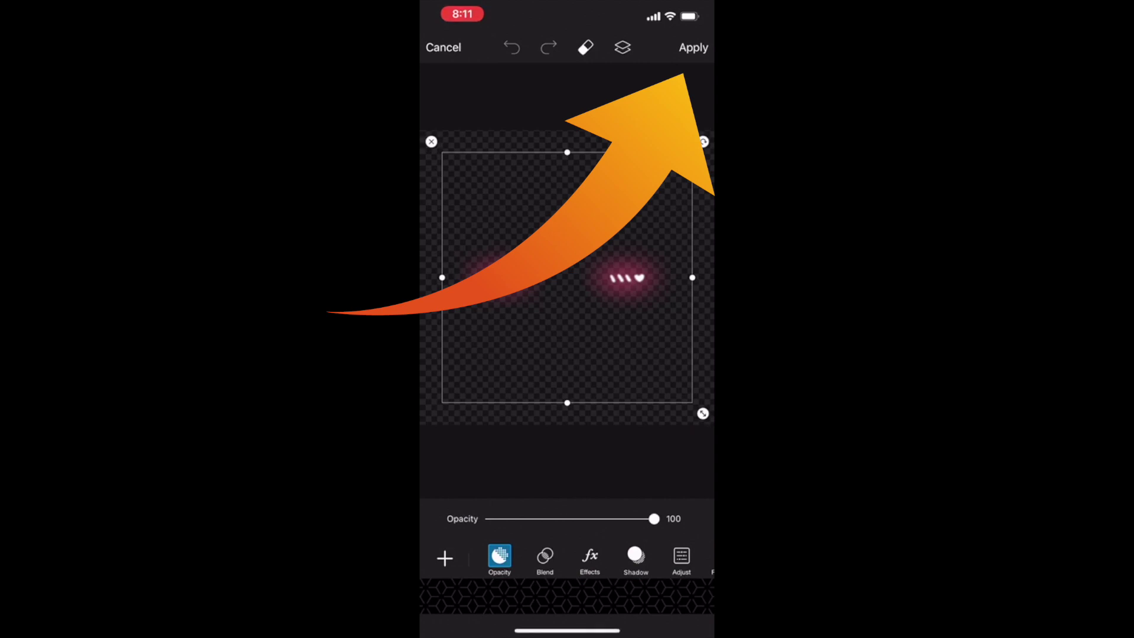
pyautogui.click(693, 47)
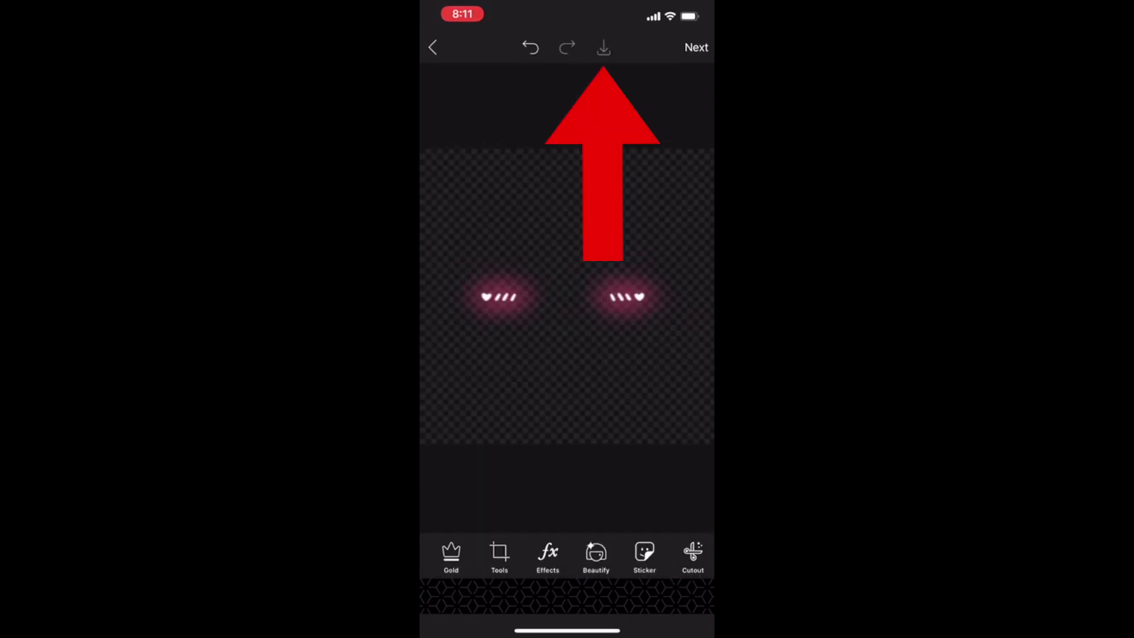
pyautogui.click(603, 48)
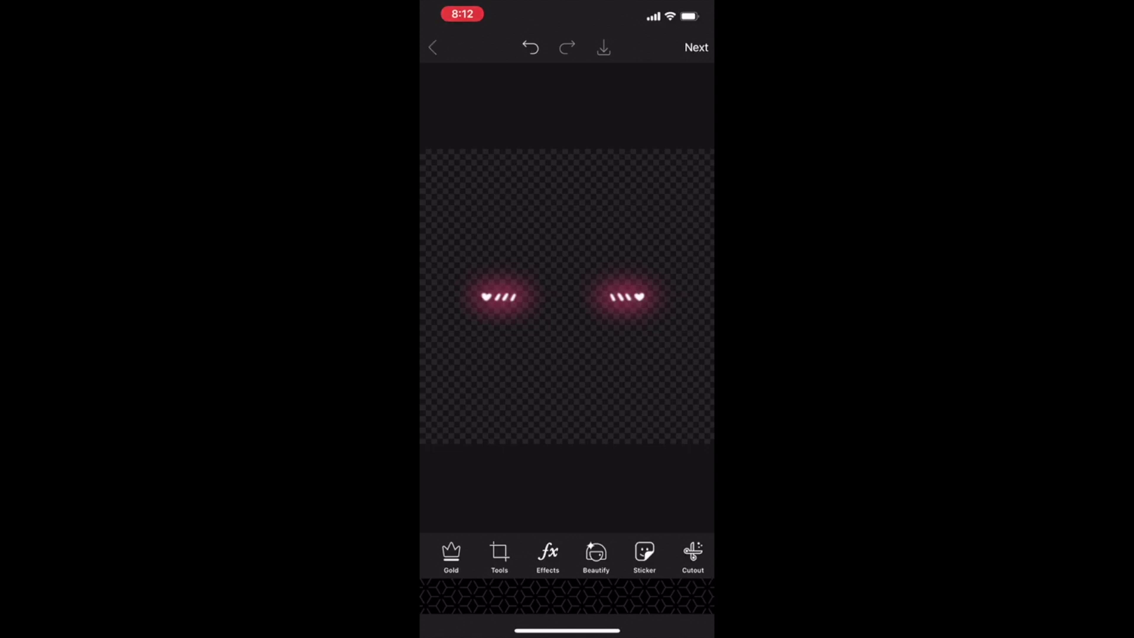
# - Exit the editor without saving a draft and return to the blush sticker results
pyautogui.click(433, 48)
pyautogui.click(567, 352)
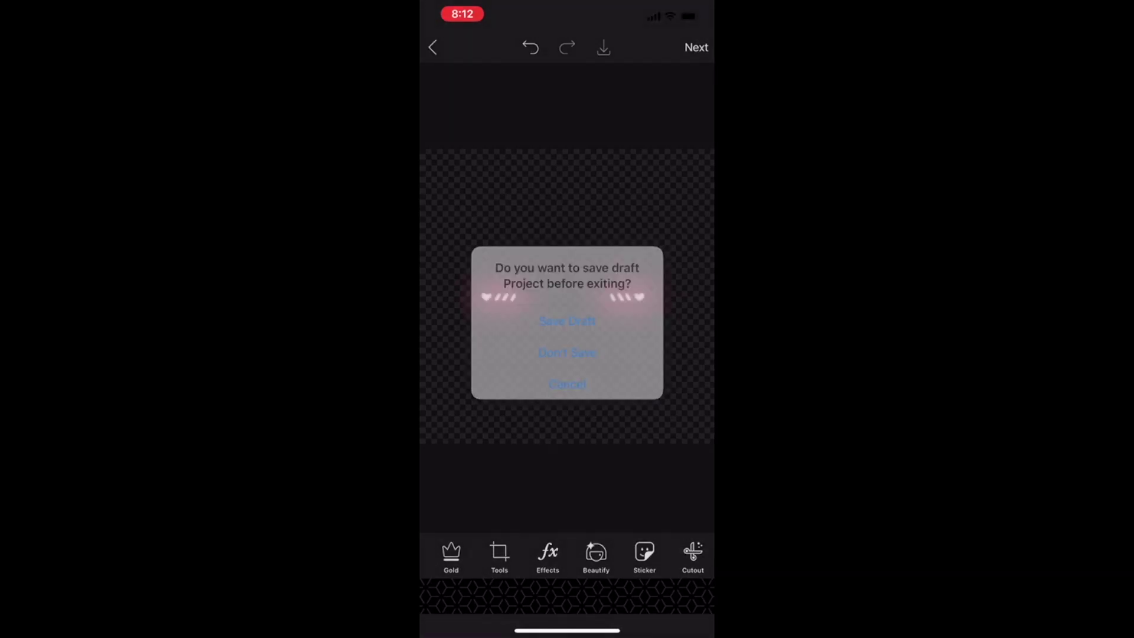
pyautogui.click(440, 46)
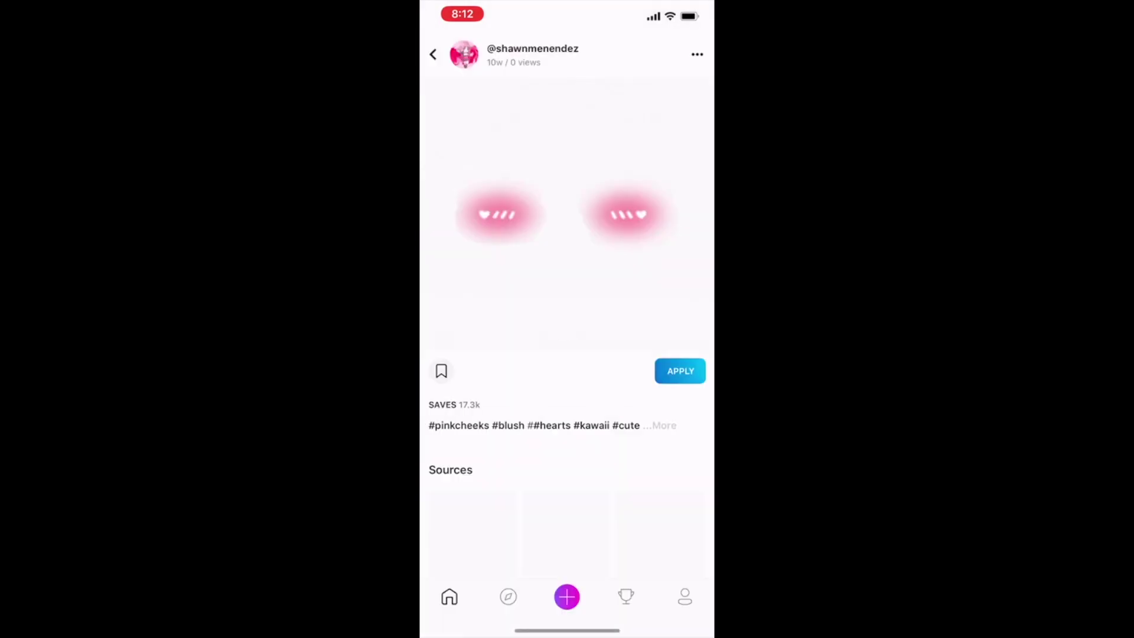
pyautogui.click(432, 54)
# - Search the stickers for "freckles" and open the purple butterfly sticker surrounded by freckle dots
pyautogui.click(532, 47)
pyautogui.press('BackSpace')
pyautogui.press('BackSpace')
pyautogui.press('BackSpace')
pyautogui.press('BackSpace')
pyautogui.press('BackSpace')
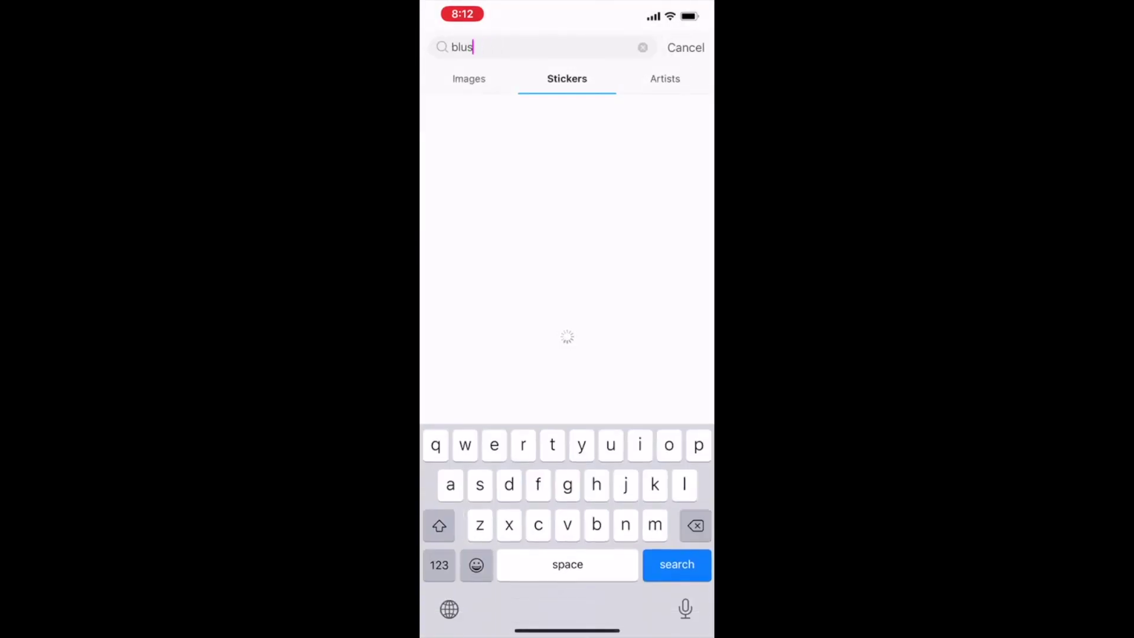
pyautogui.write('fre')
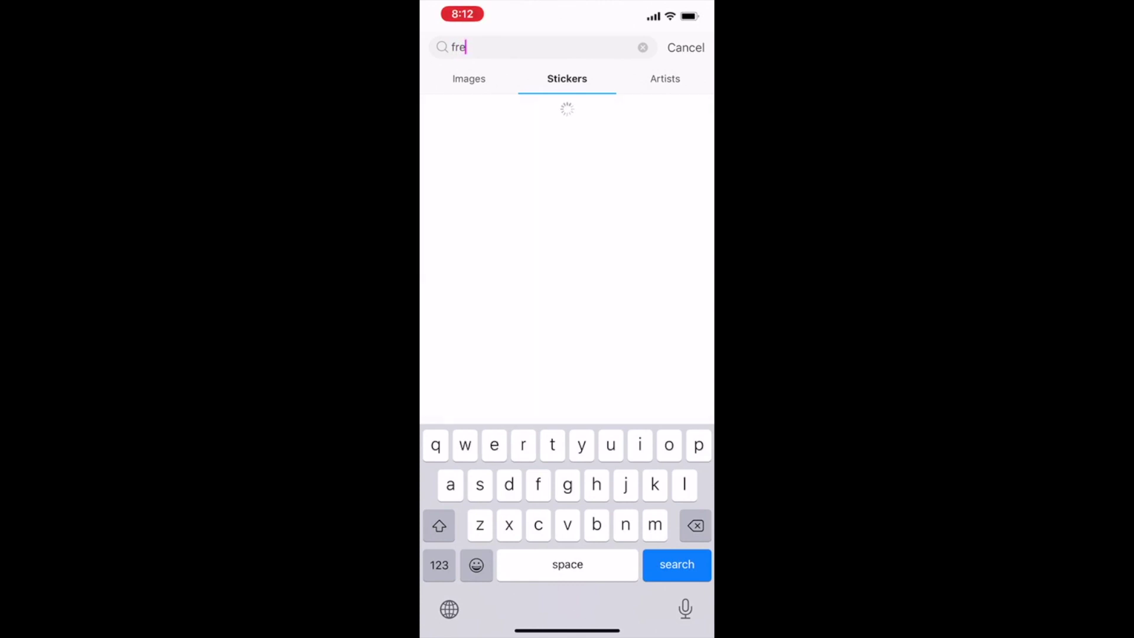
pyautogui.write('ckles')
pyautogui.press('Return')
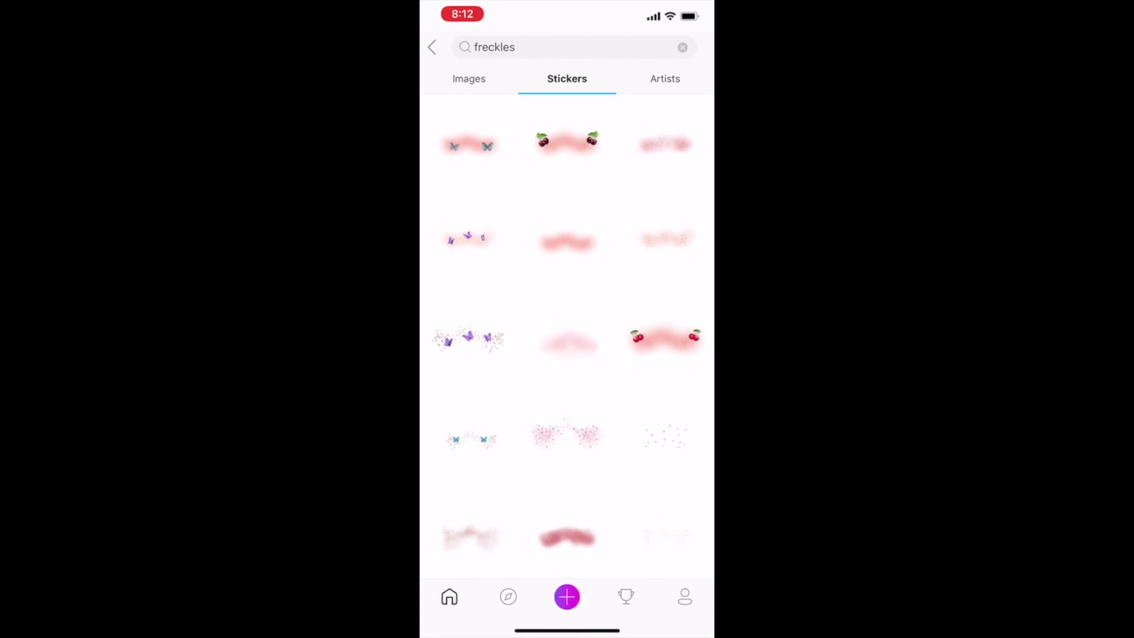
pyautogui.scroll(-1, 567, 330)
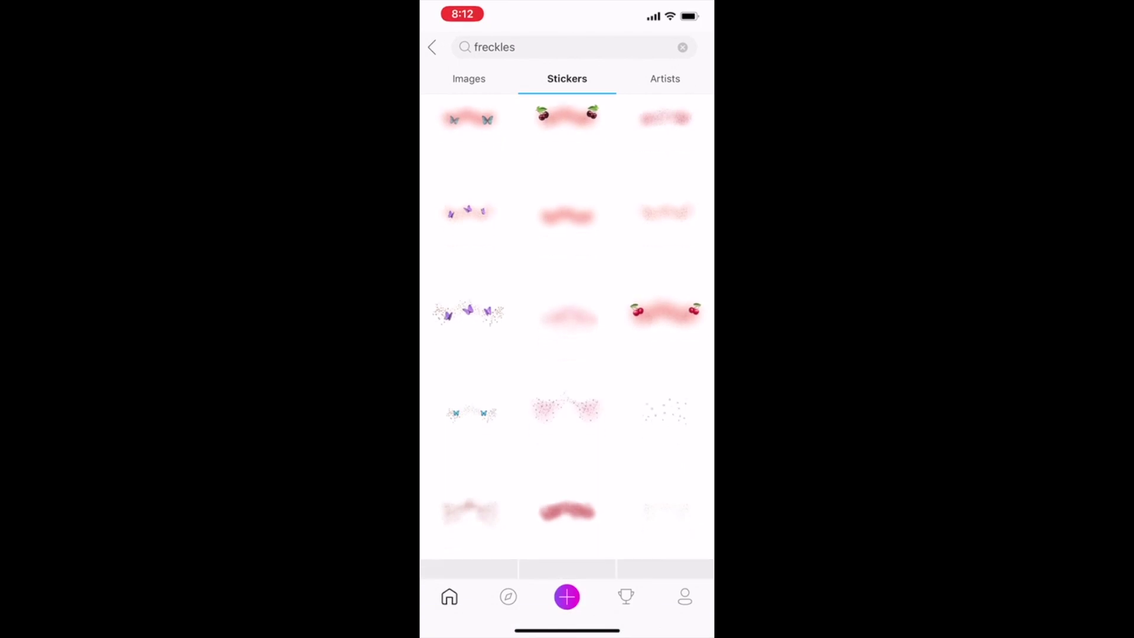
pyautogui.click(468, 307)
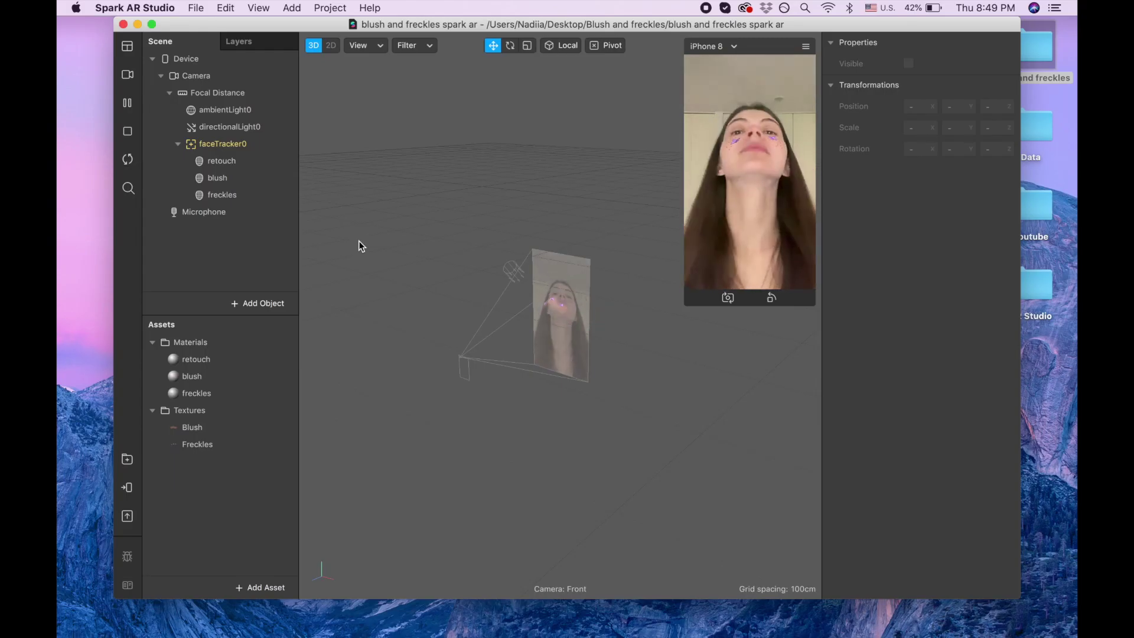
# - Minimise the Spark AR Studio project and open Blush + Freckles.psd from the Projects folder in Photoshop
pyautogui.click(138, 24)
pyautogui.moveTo(59, 219)
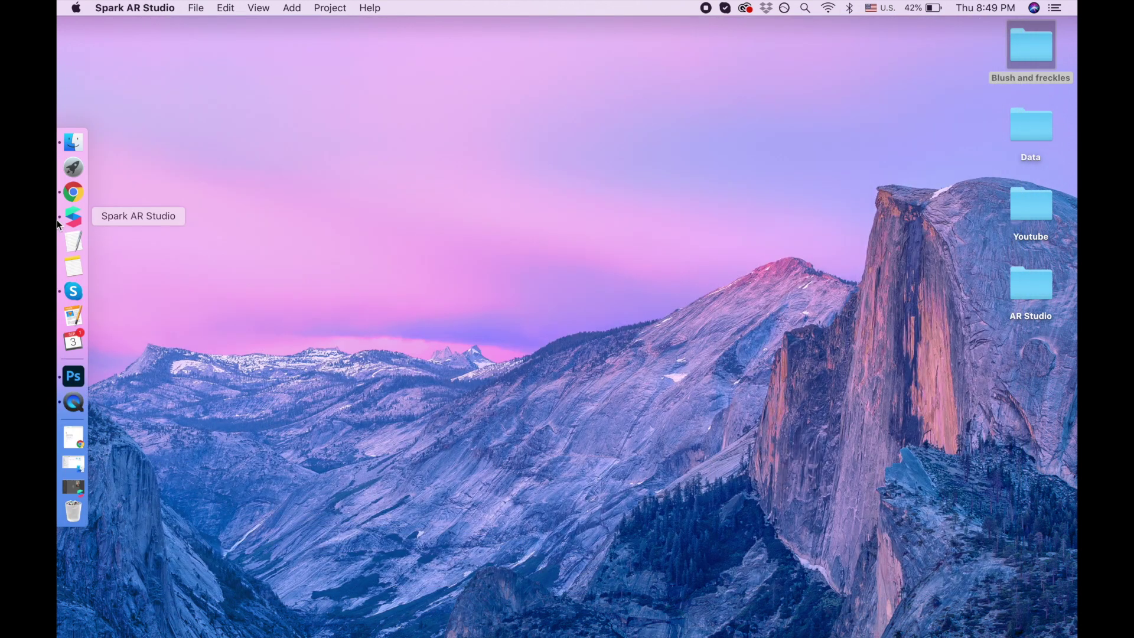
pyautogui.click(74, 376)
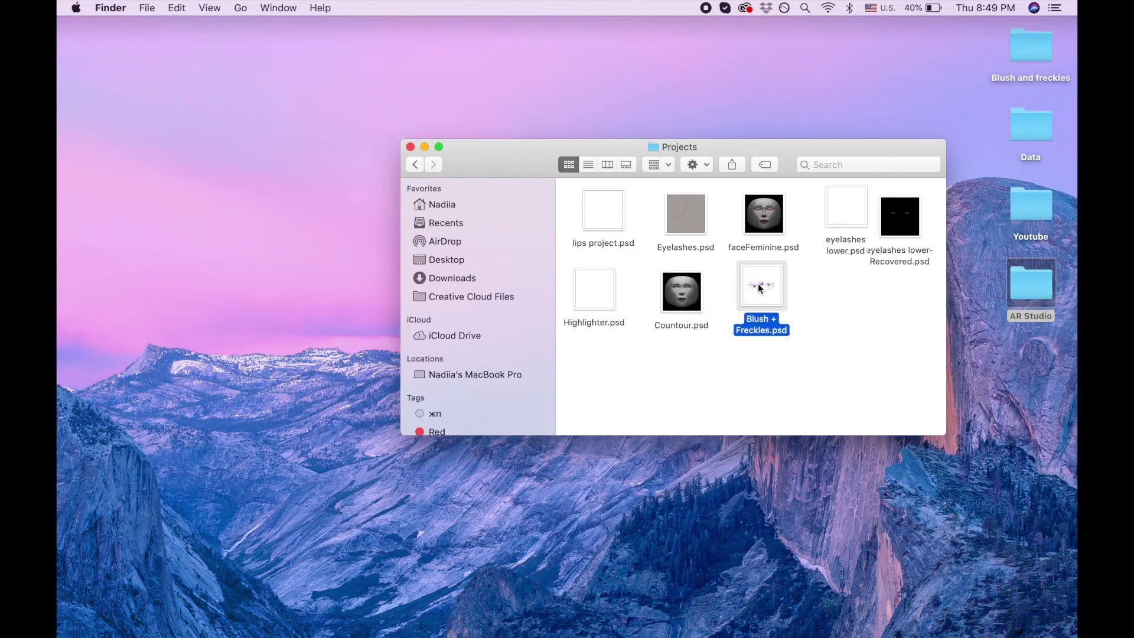
pyautogui.doubleClick(757, 283)
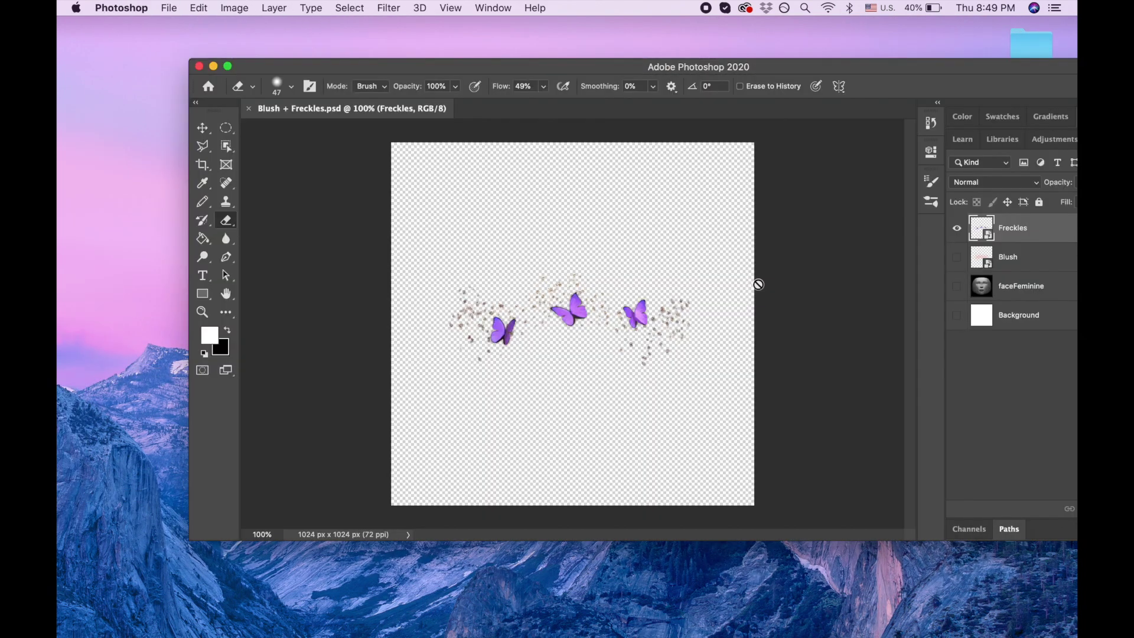
# - Show the faceFeminine and Blush layers, and add a new empty layer above Freckles with the default settings
pyautogui.click(957, 287)
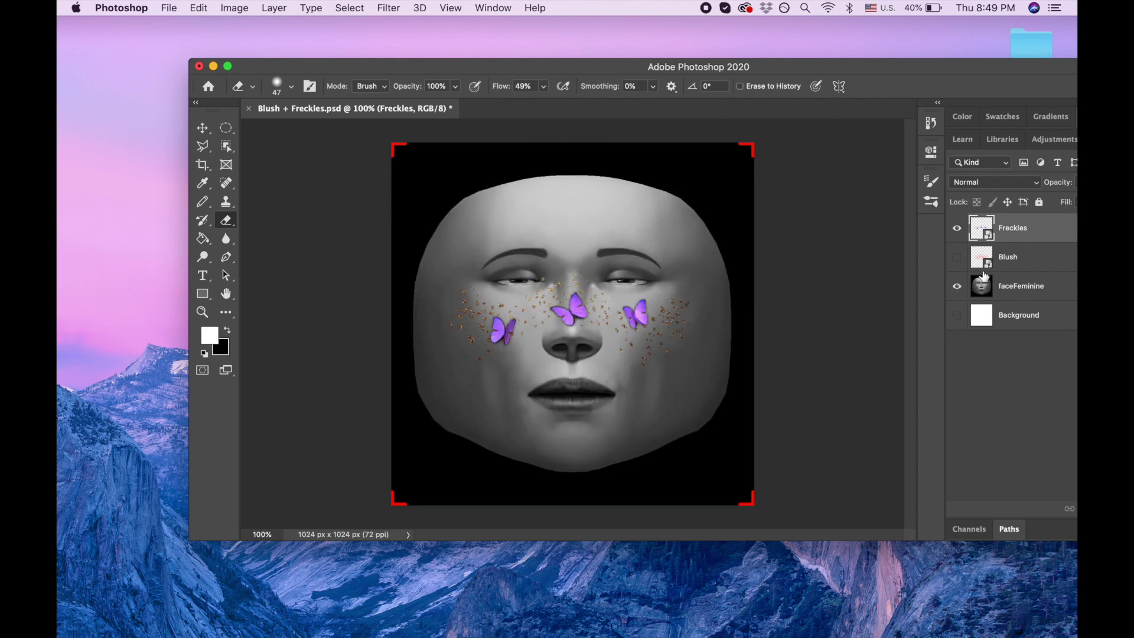
pyautogui.click(957, 257)
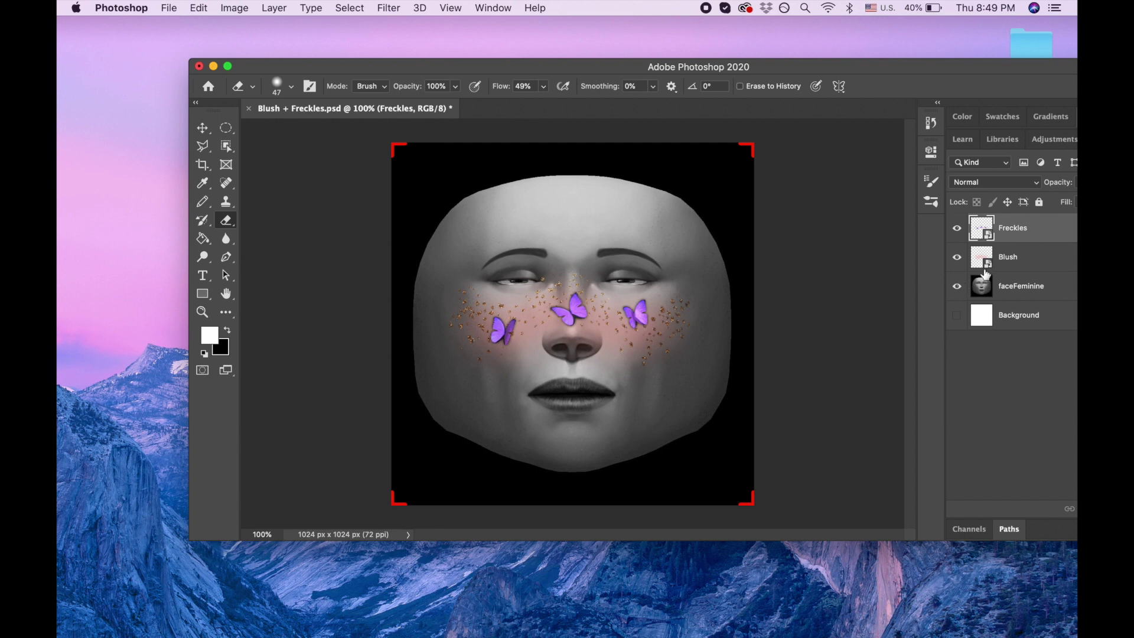
pyautogui.click(269, 8)
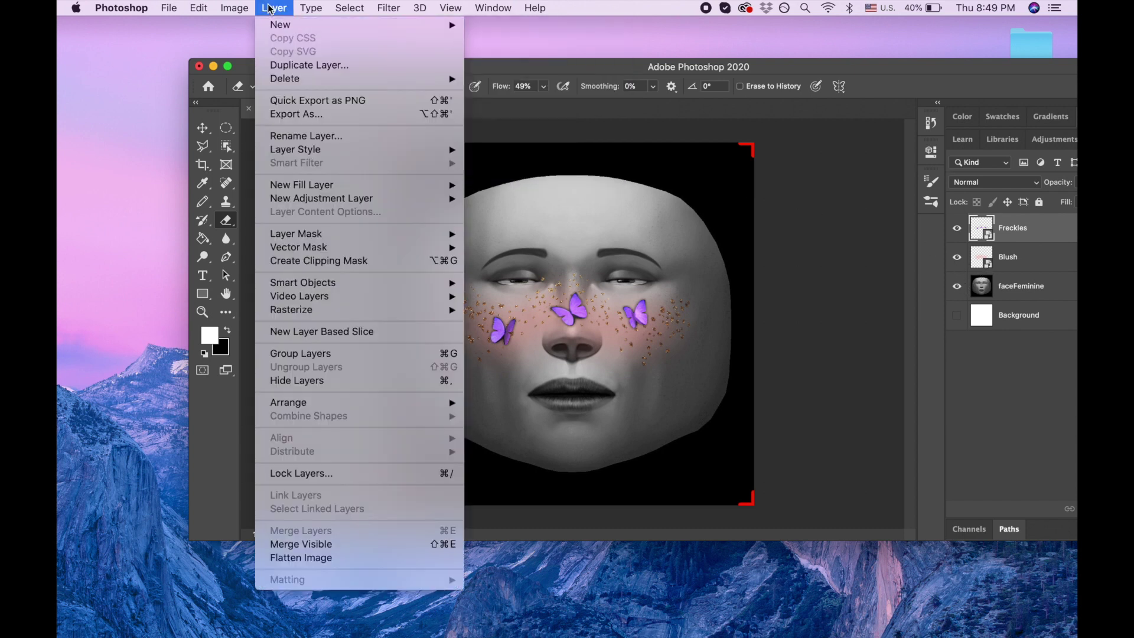
pyautogui.moveTo(333, 24)
pyautogui.click(483, 27)
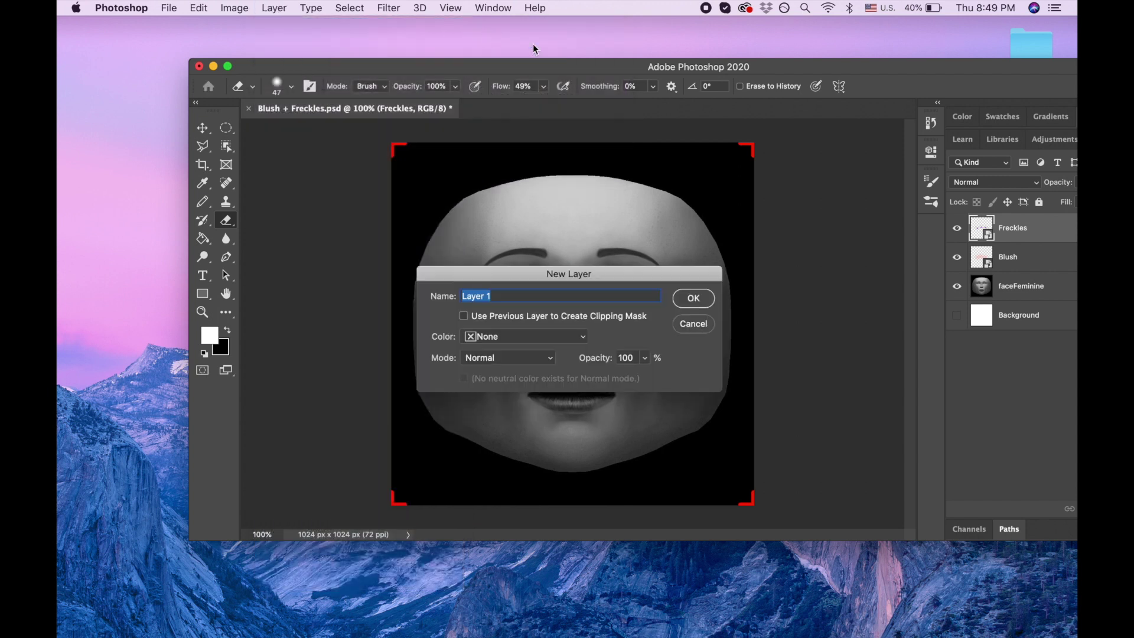
pyautogui.click(693, 298)
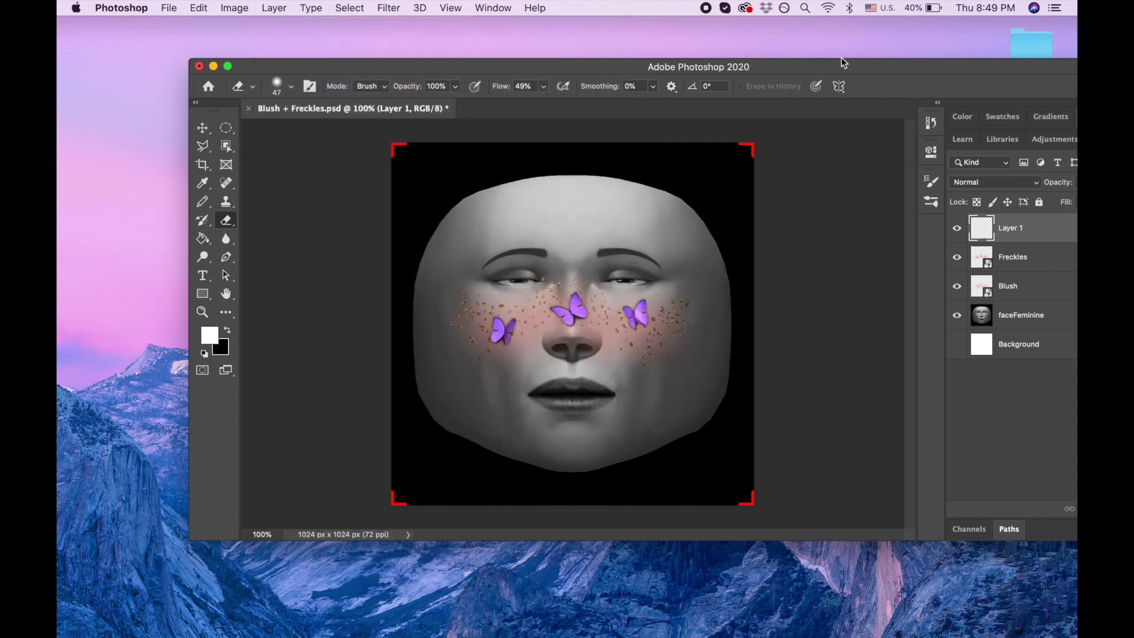
# - Reposition the Photoshop window, view the Blush and freckles folder's files, and put away both open Finder windows
pyautogui.doubleClick(841, 61)
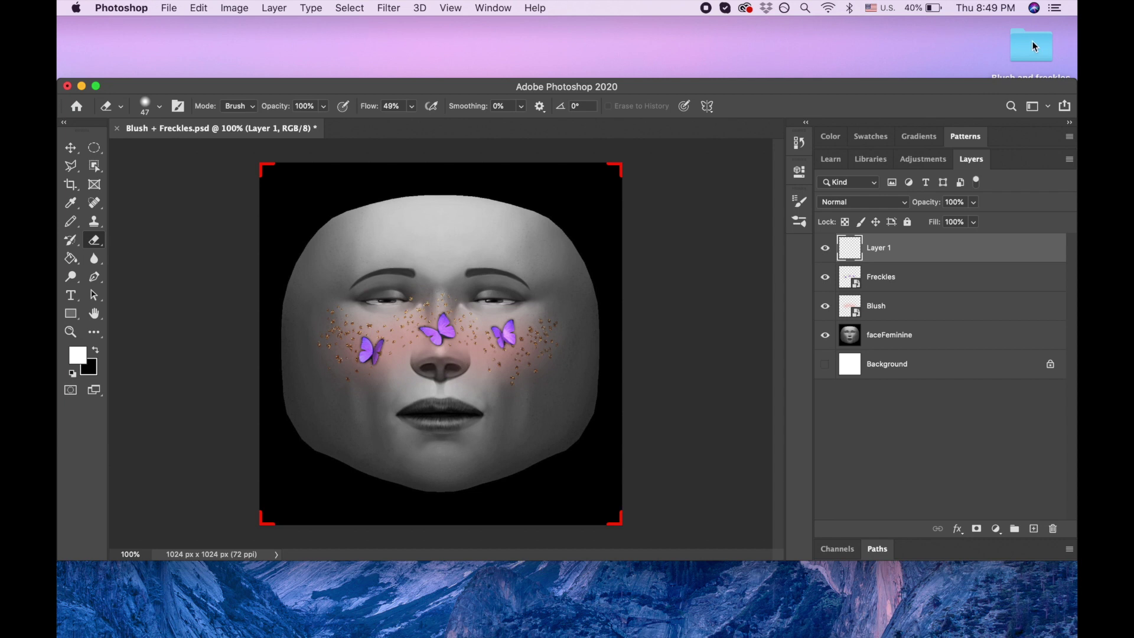
pyautogui.doubleClick(1032, 46)
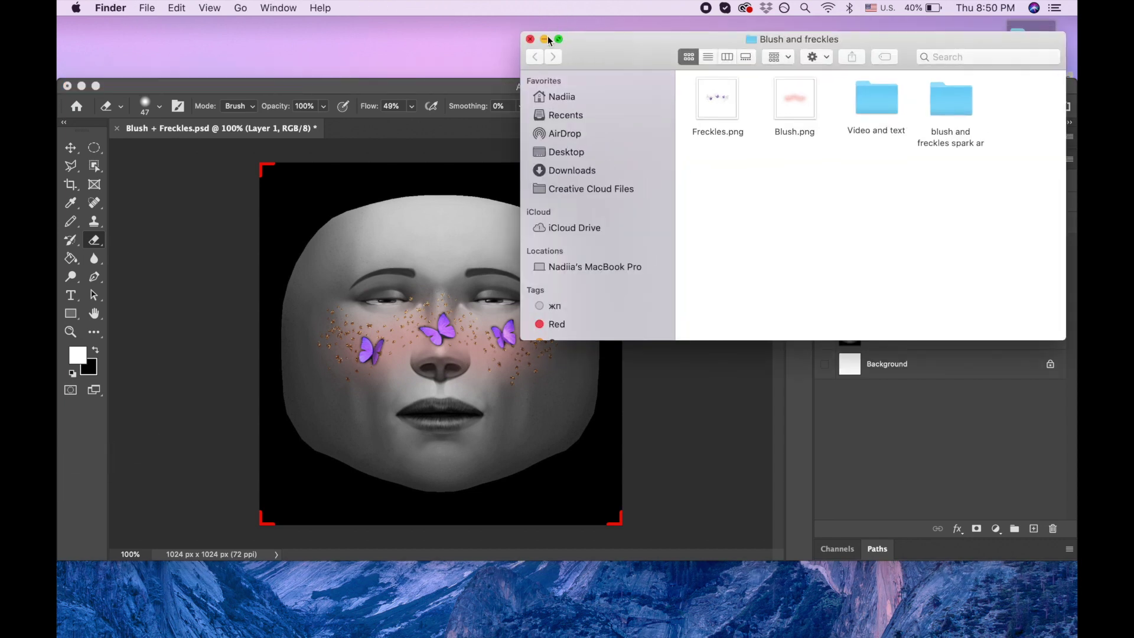
pyautogui.click(544, 39)
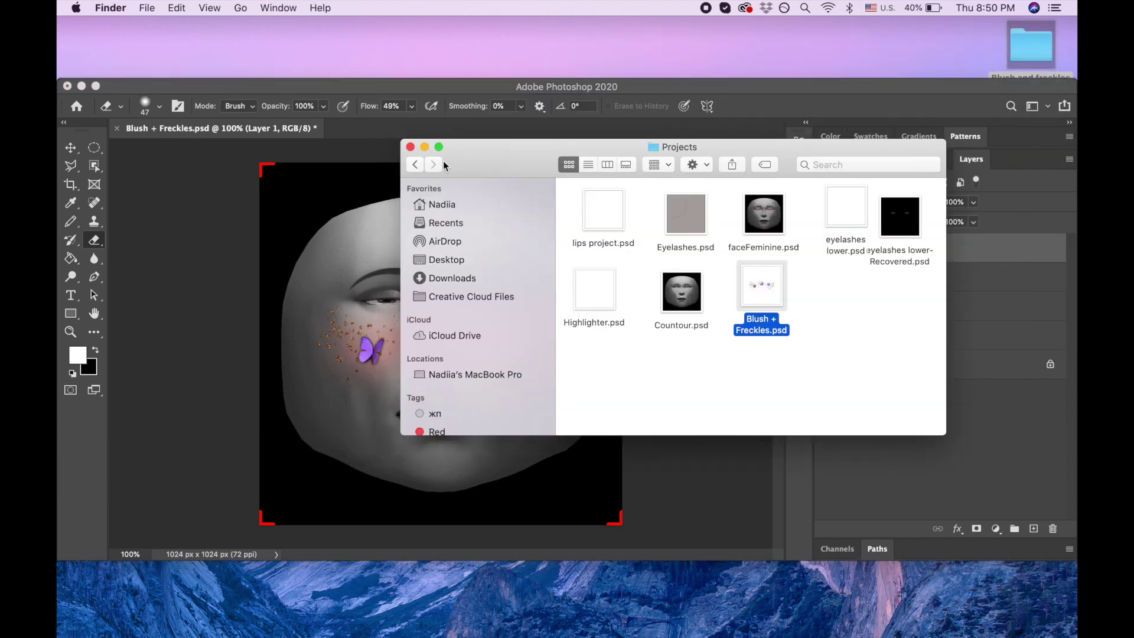
pyautogui.click(409, 146)
# - Hide the Blush and Freckles layers, and place Freckles.png from the Blush and freckles folder onto the face document
pyautogui.click(826, 312)
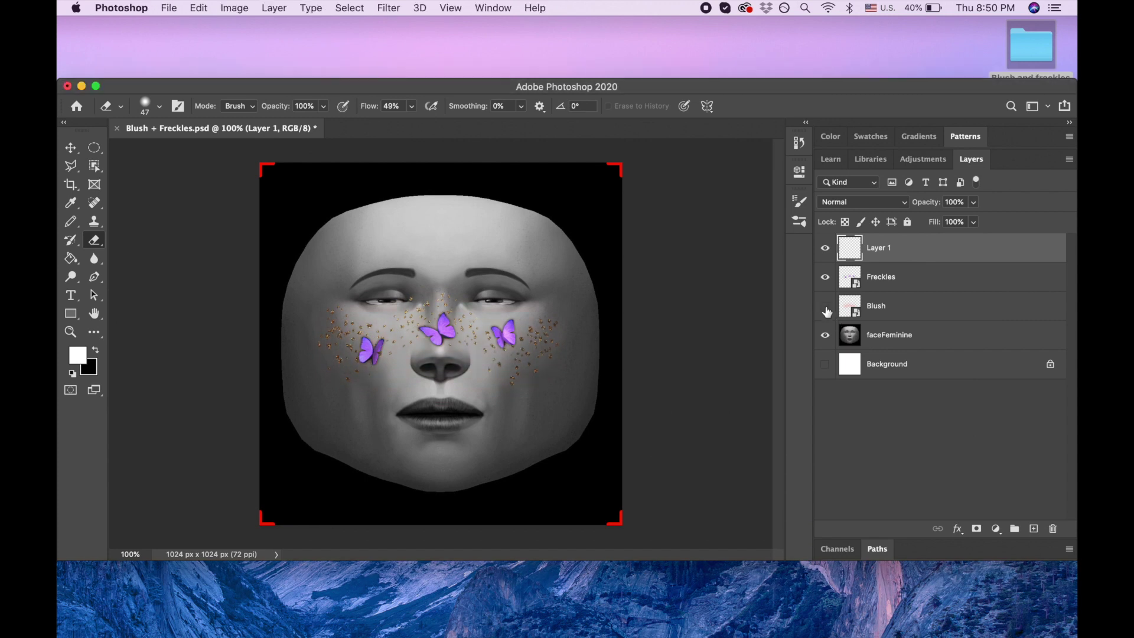
pyautogui.click(827, 277)
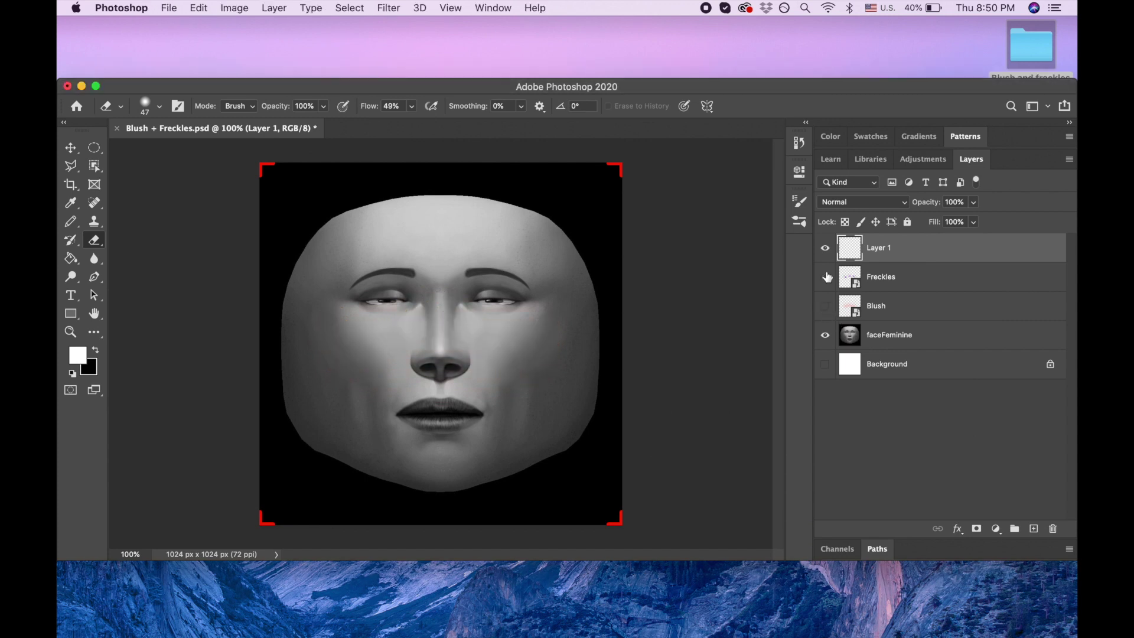
pyautogui.doubleClick(1034, 50)
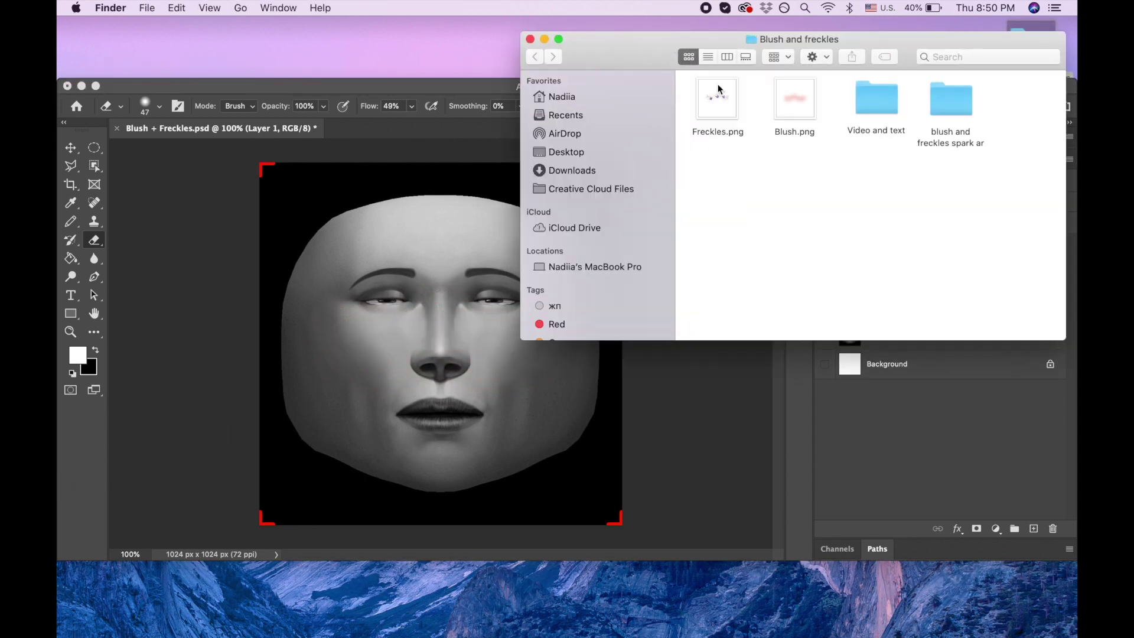
pyautogui.moveTo(718, 88); pyautogui.dragTo(453, 283)
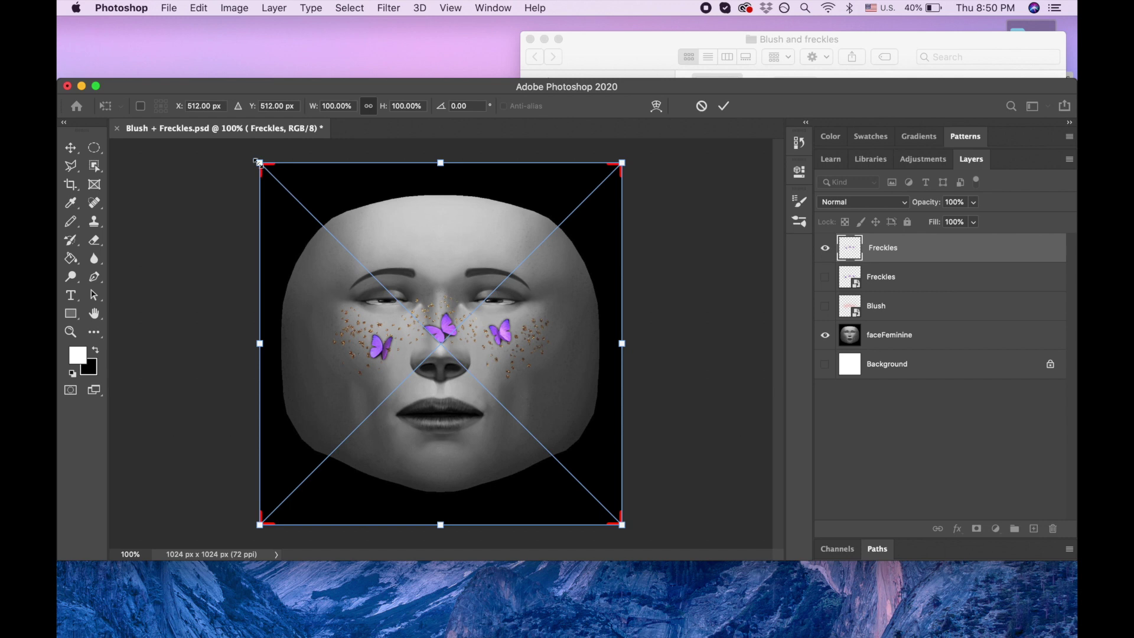
# - Scale the placed Freckles image down and back up to about 99.81%, and commit the placement
pyautogui.moveTo(258, 162); pyautogui.dragTo(290, 197)
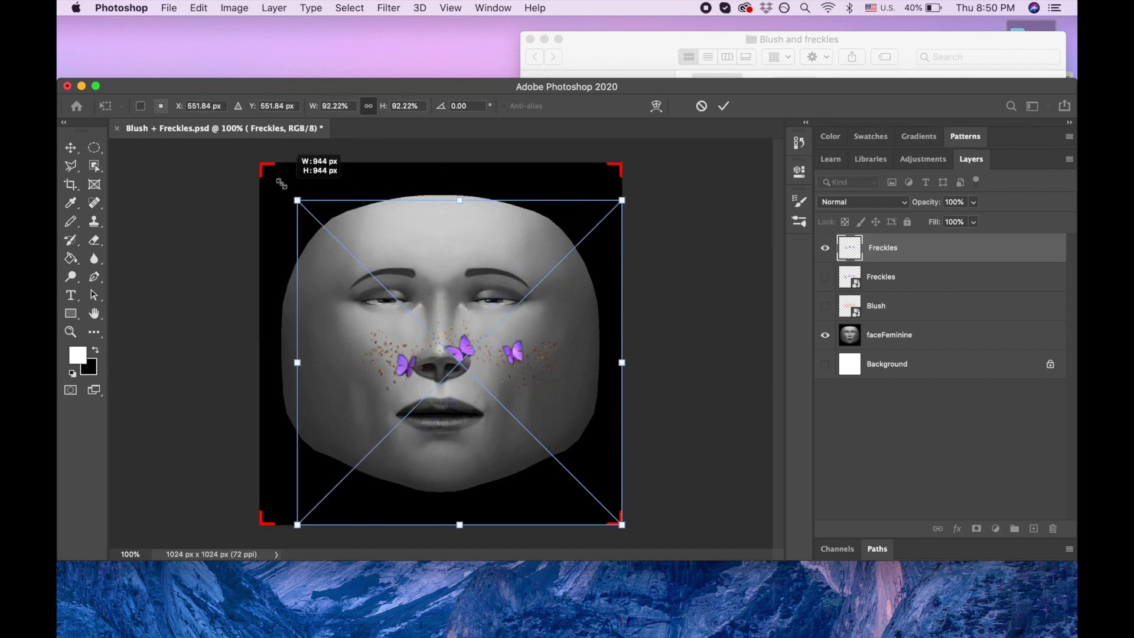
pyautogui.moveTo(281, 184); pyautogui.dragTo(258, 160)
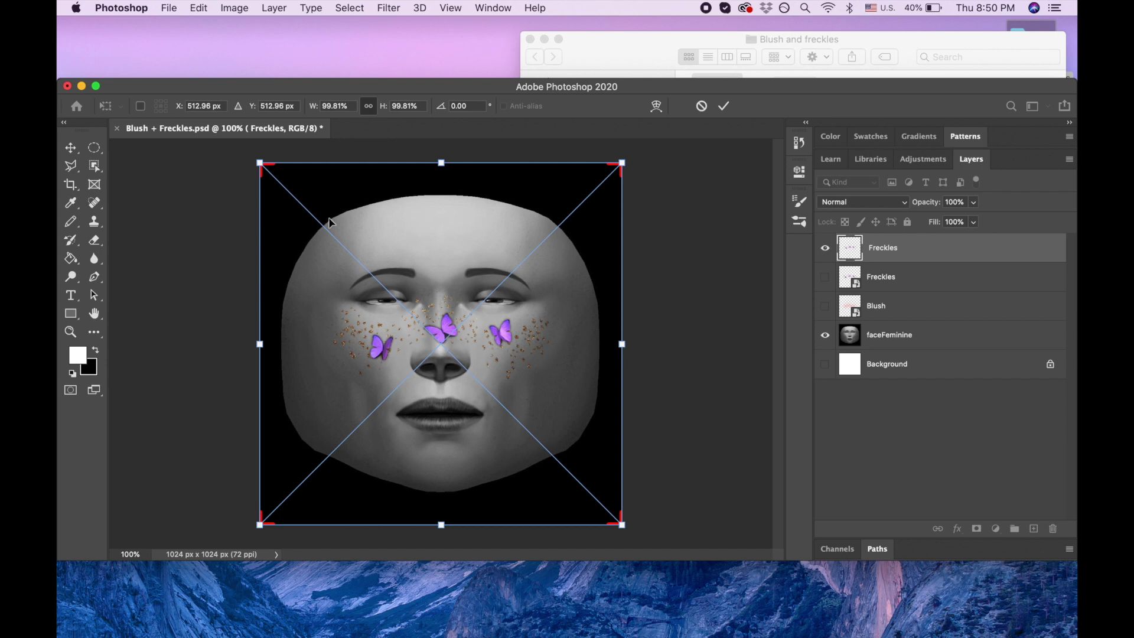
pyautogui.press('Return')
pyautogui.press('e')
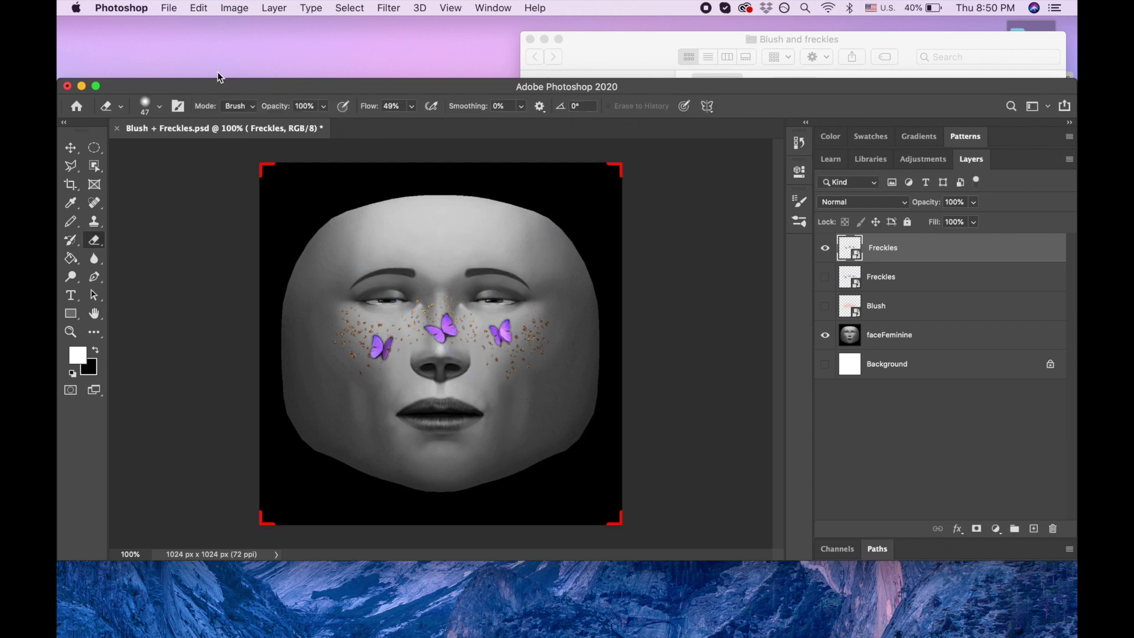
# - Start a Scale transform on the newly placed Freckles layer, leave it without changes, and delete that layer
pyautogui.click(201, 11)
pyautogui.moveTo(310, 337)
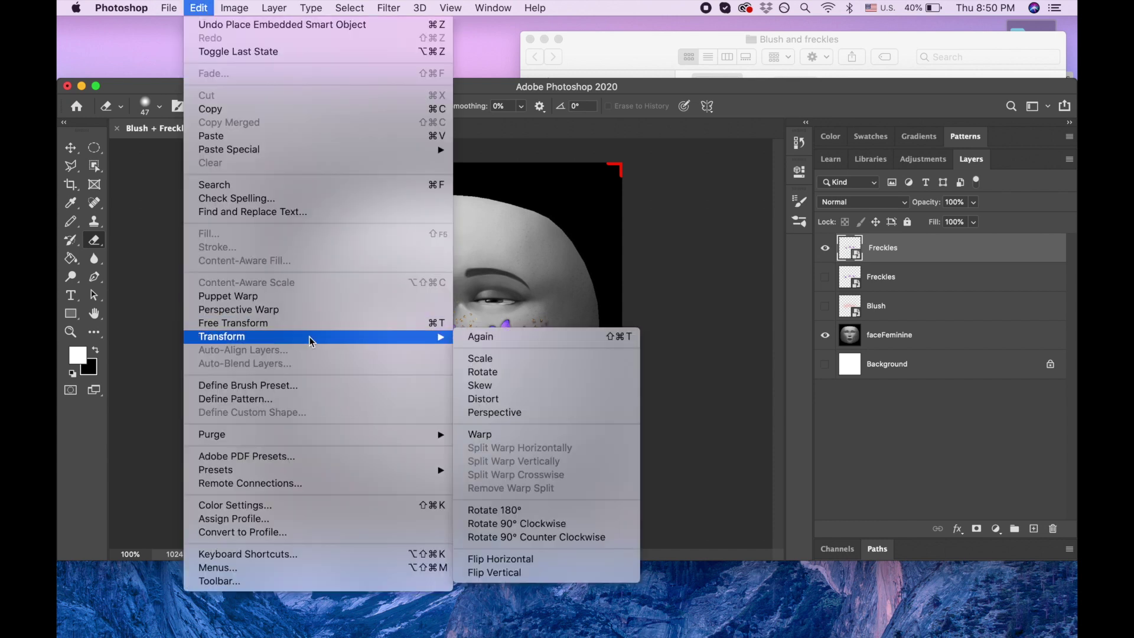
pyautogui.click(498, 359)
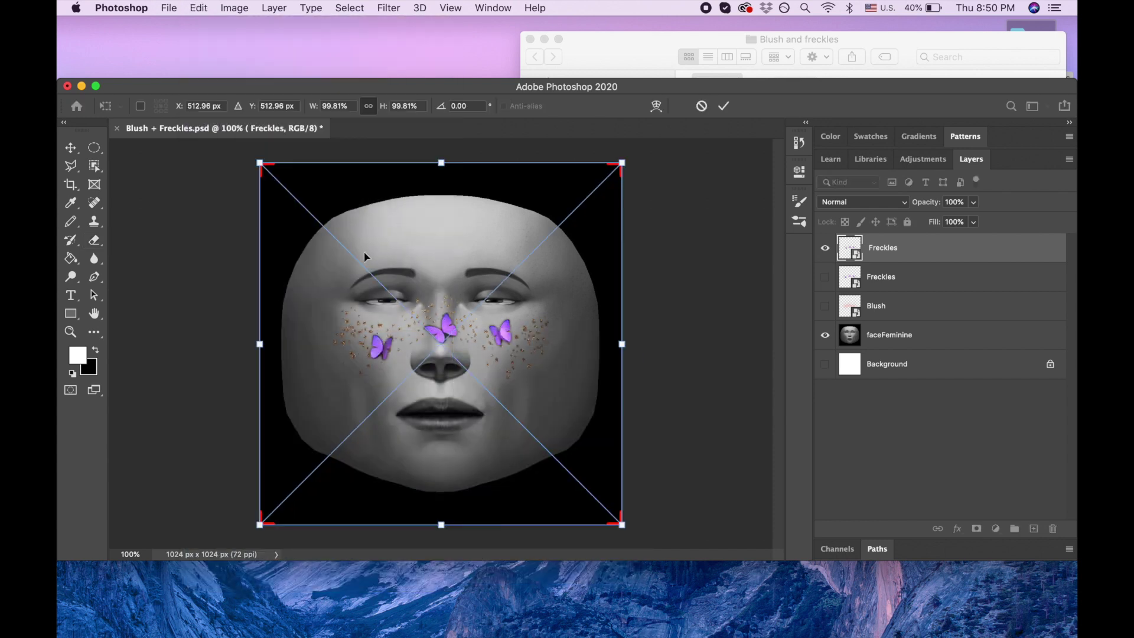
pyautogui.press('e')
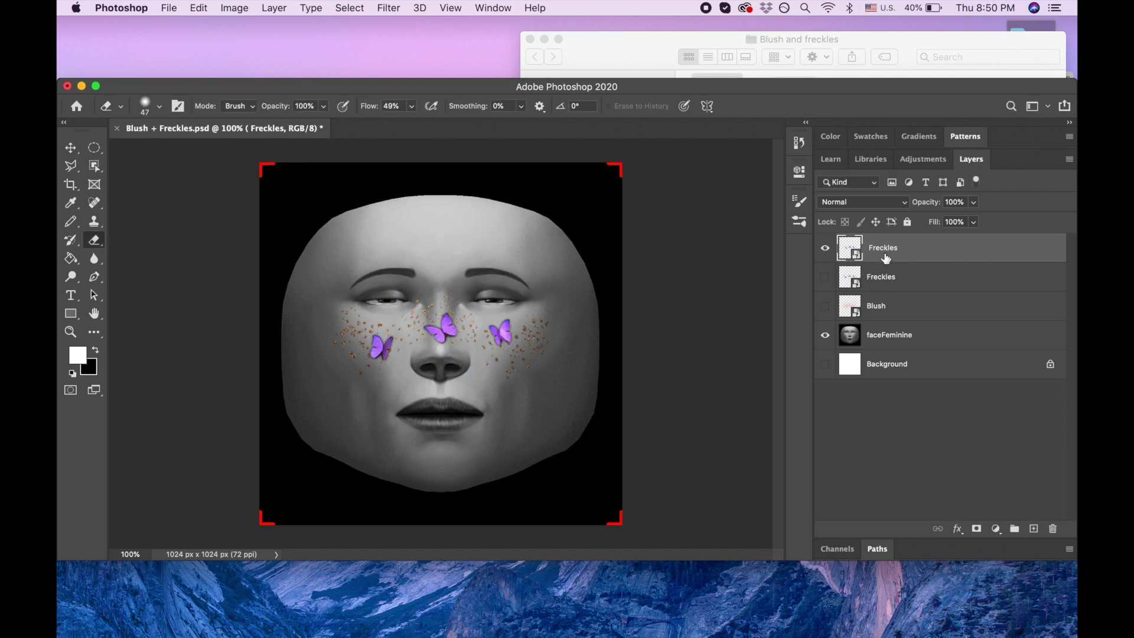
pyautogui.press('Delete')
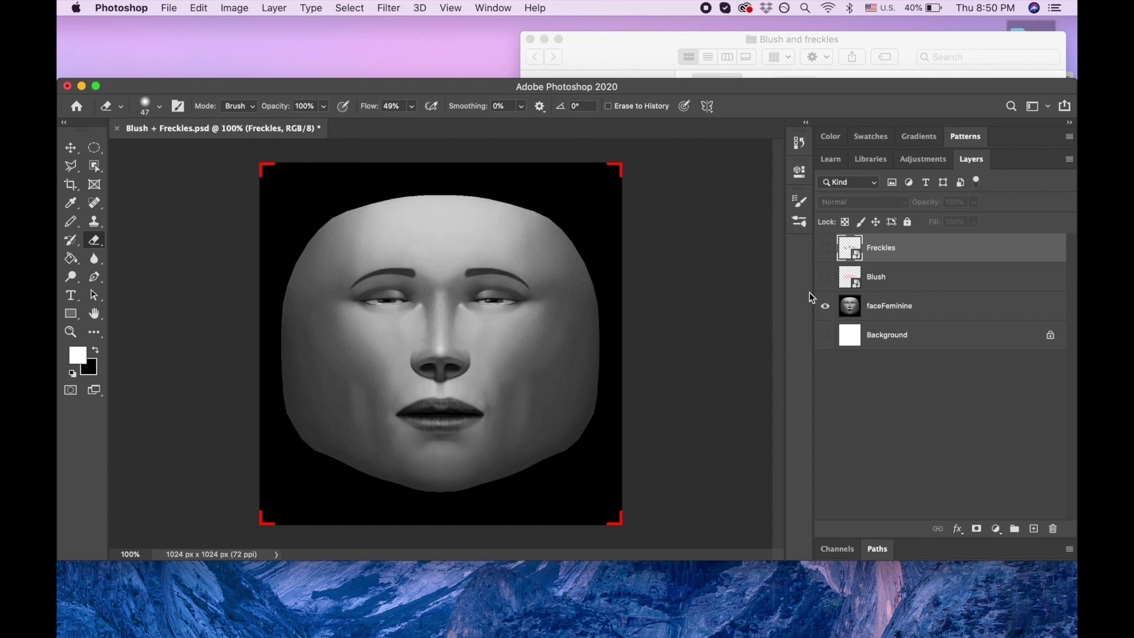
# - Hide faceFeminine and show only the Blush layer, and open Quick Export as PNG without saving a file
pyautogui.click(826, 306)
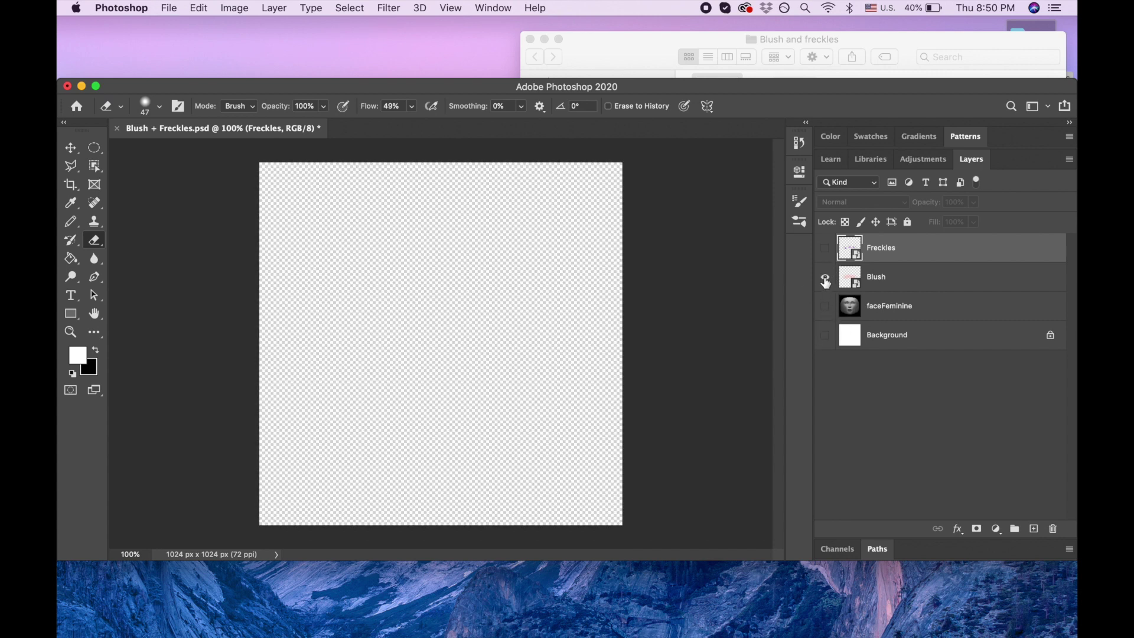
pyautogui.click(826, 279)
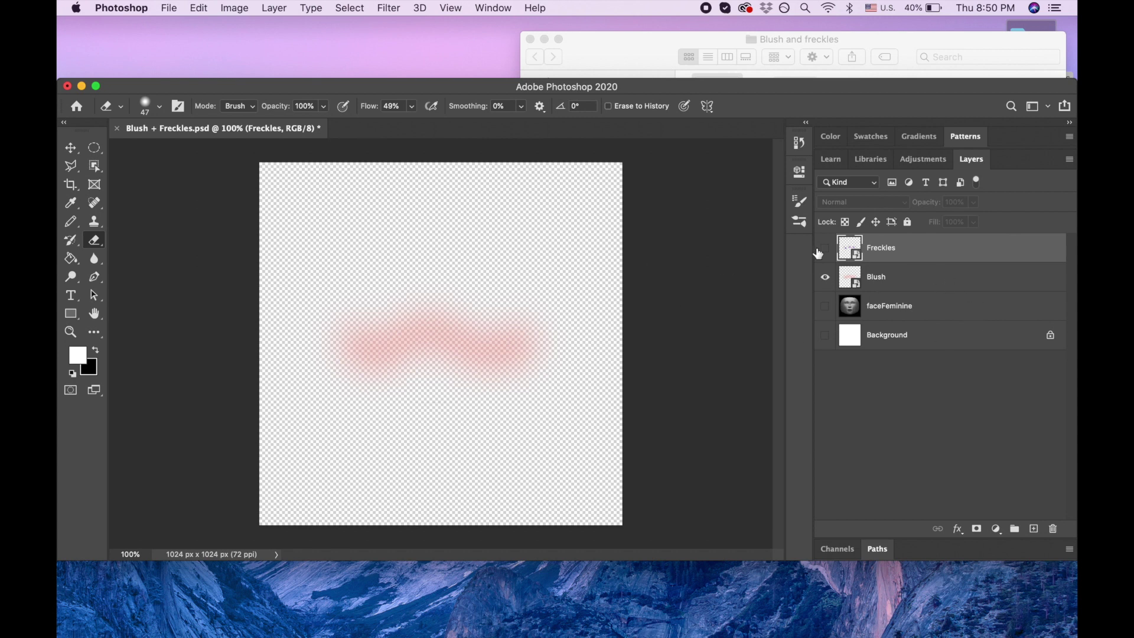
pyautogui.click(169, 7)
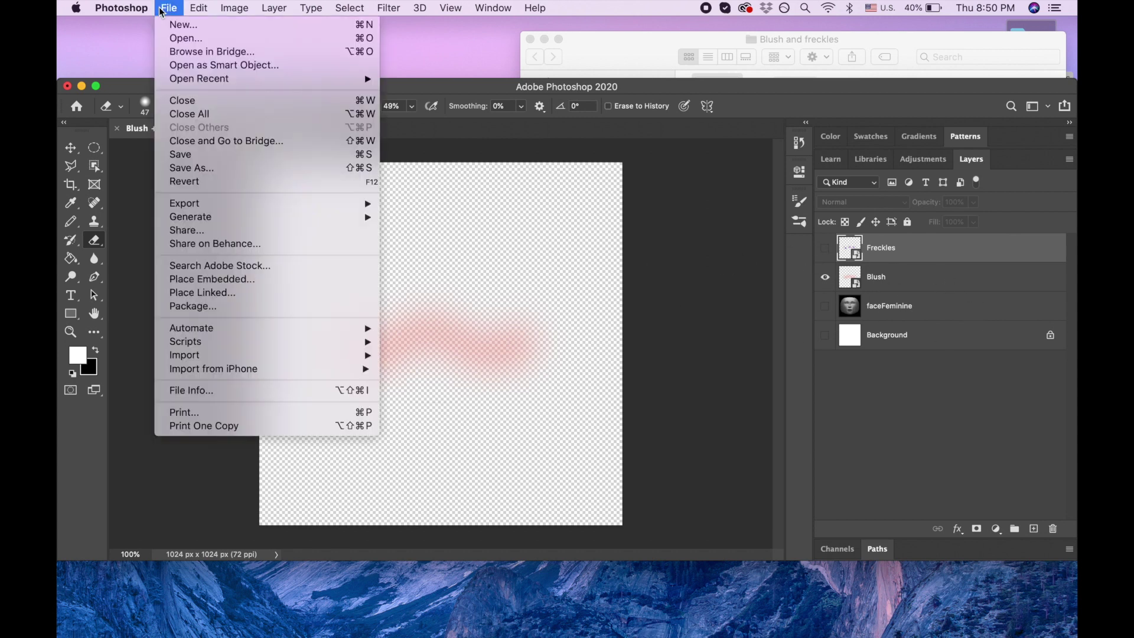
pyautogui.moveTo(272, 206)
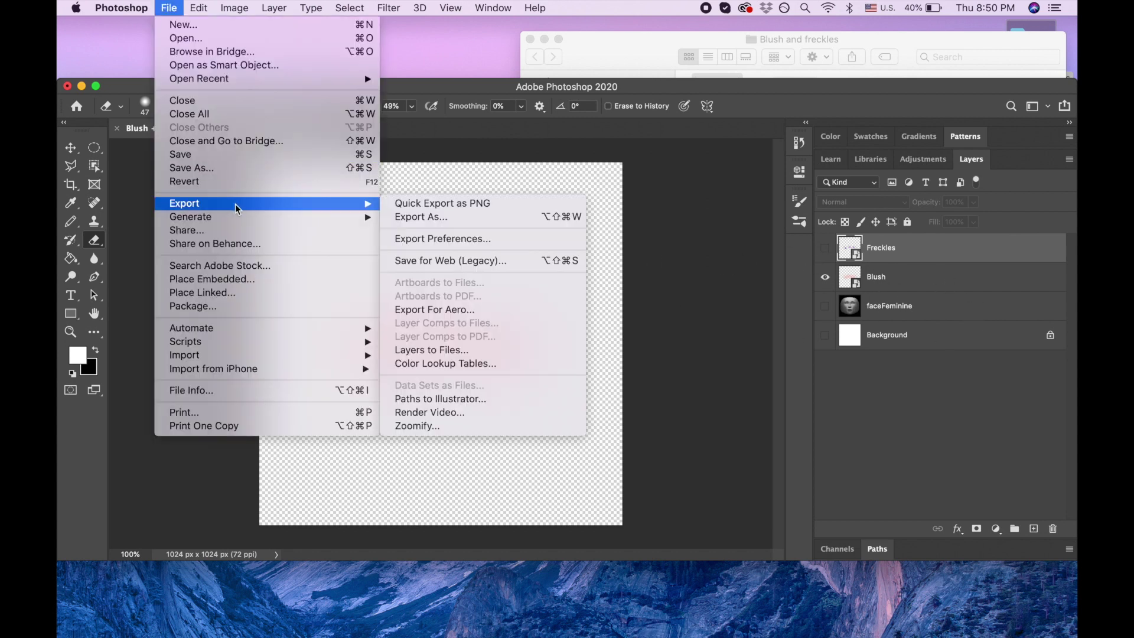
pyautogui.click(473, 205)
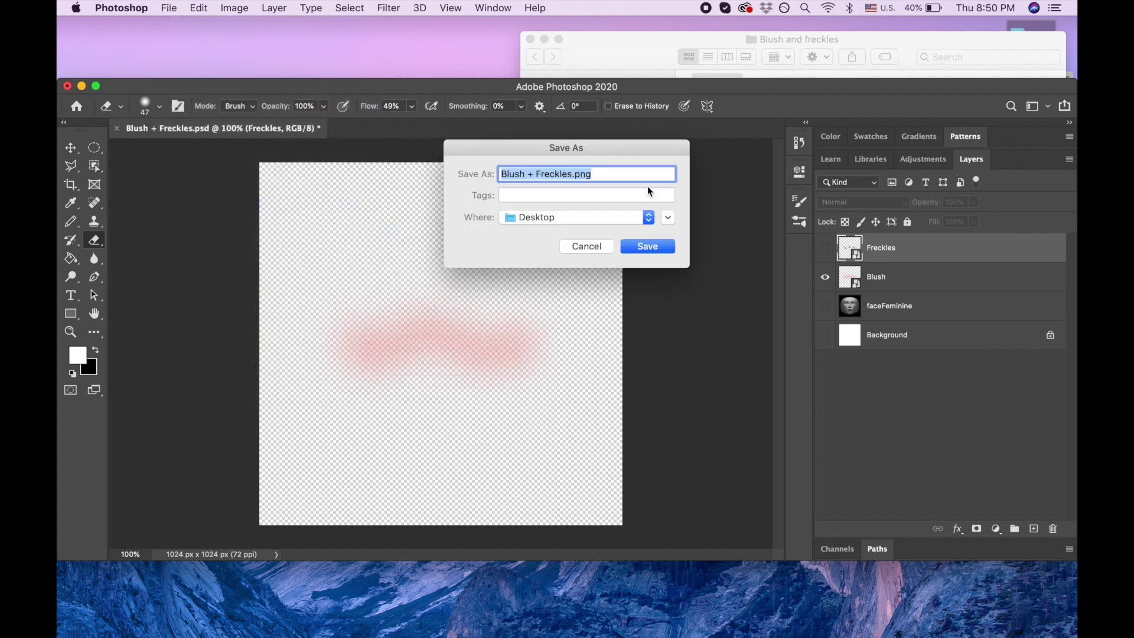
pyautogui.click(591, 249)
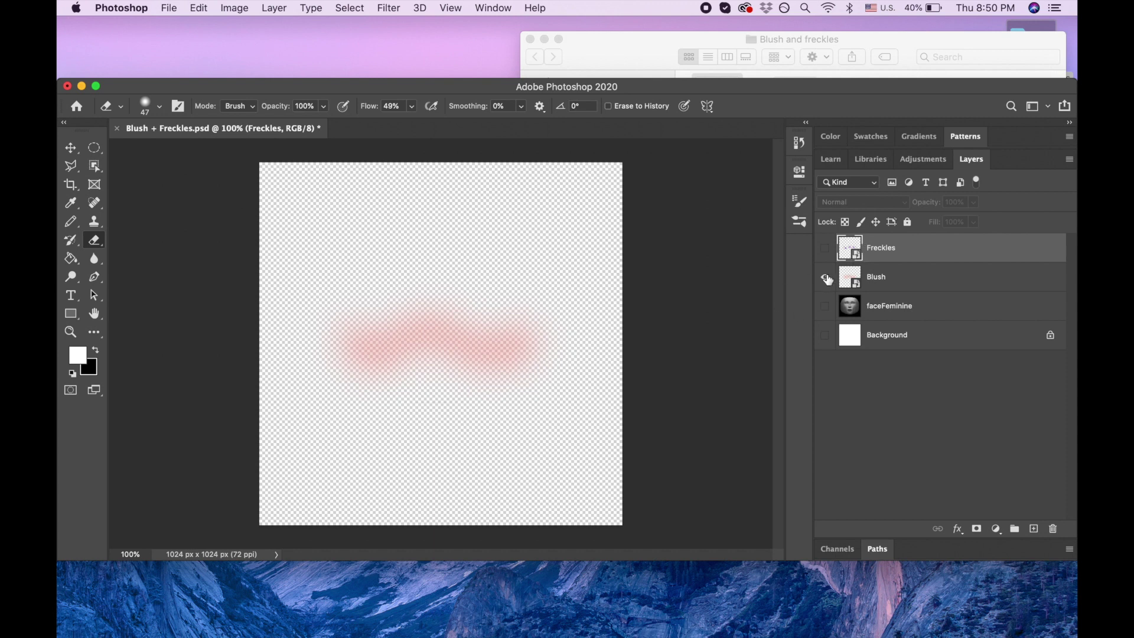
# - Hide the Blush layer and show the Freckles layer, and minimise the Photoshop window
pyautogui.click(827, 282)
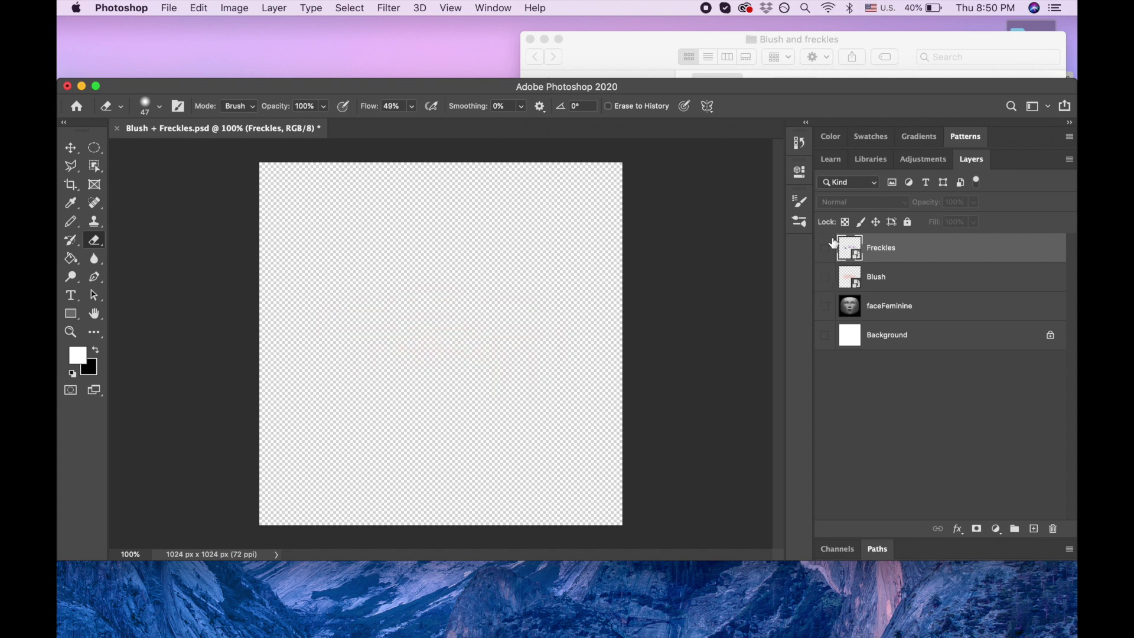
pyautogui.click(824, 251)
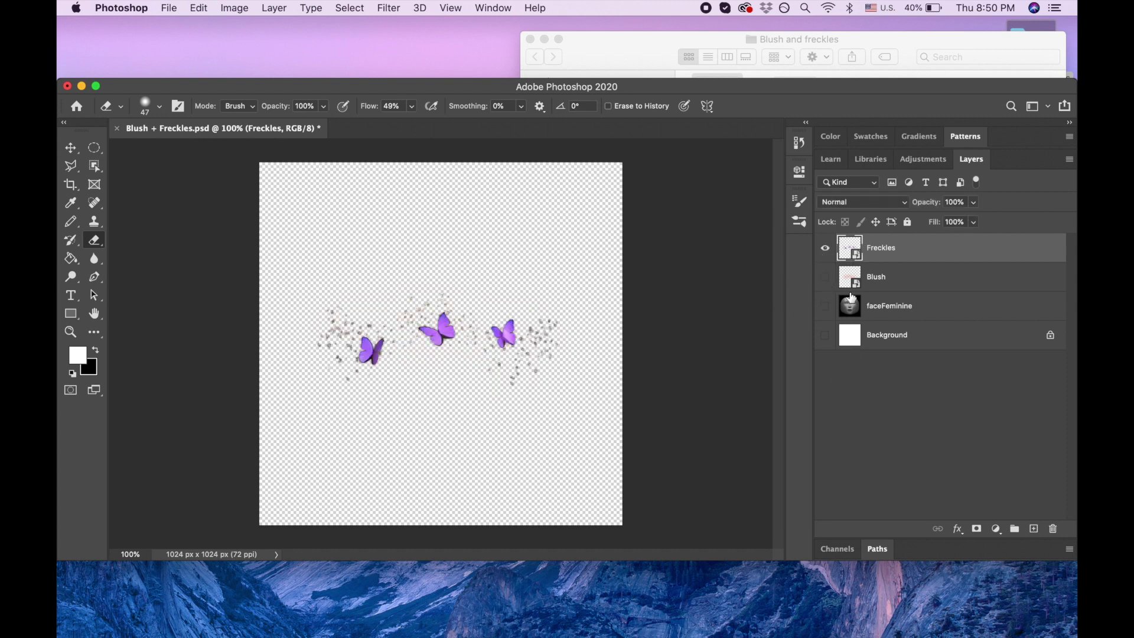
pyautogui.click(81, 86)
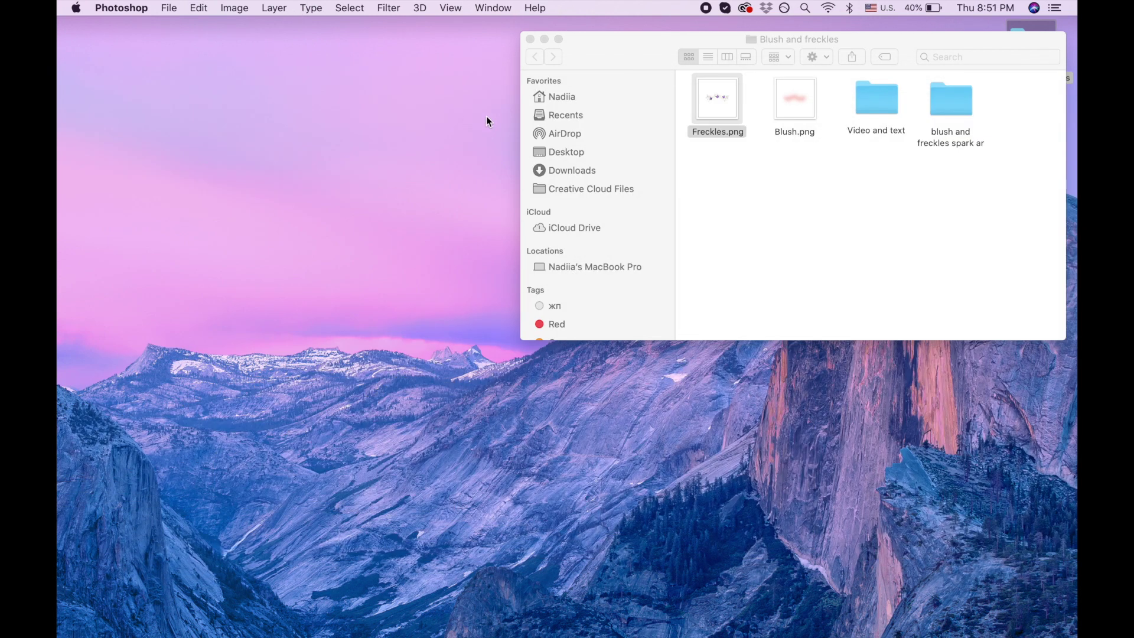
# - Switch to Spark AR Studio, close the open blush and freckles project, and create a new blank project
pyautogui.moveTo(56, 229)
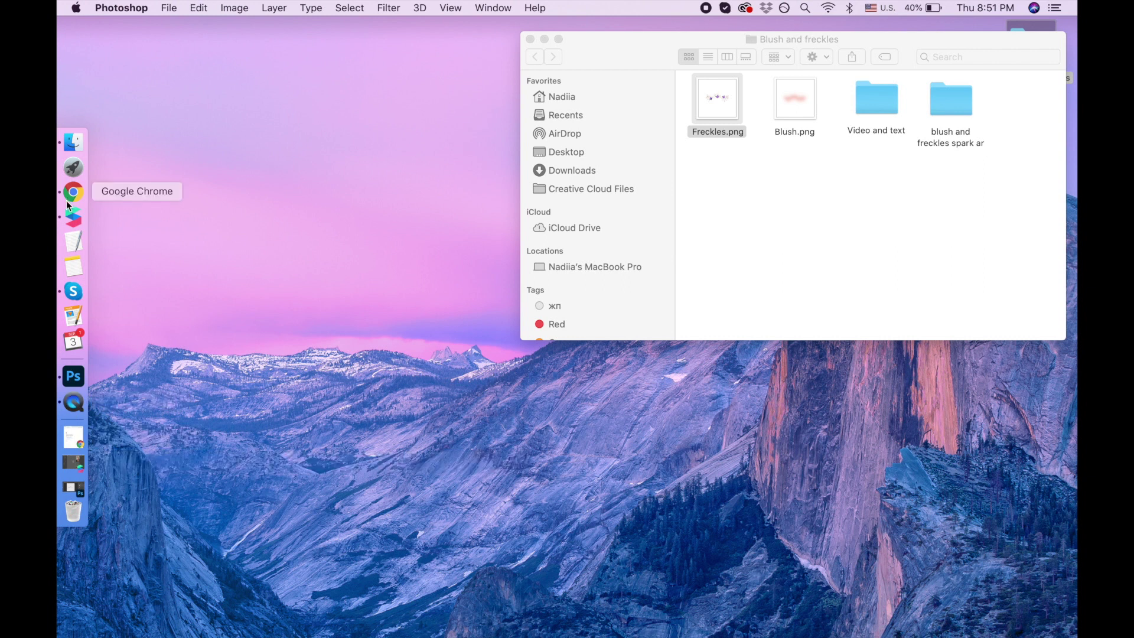
pyautogui.click(73, 218)
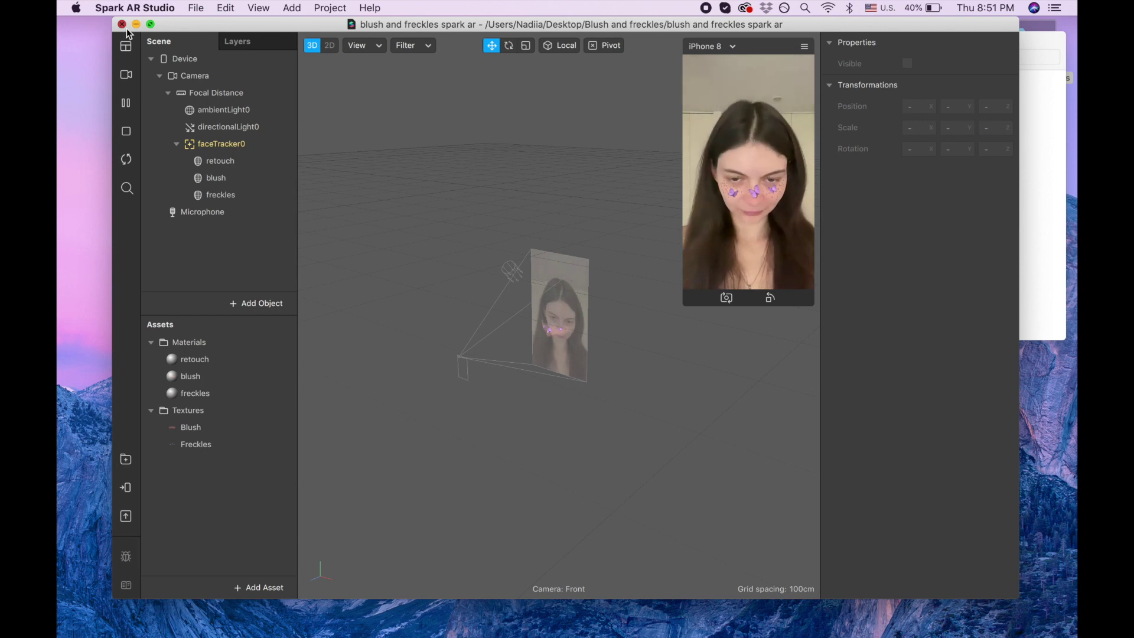
pyautogui.click(125, 28)
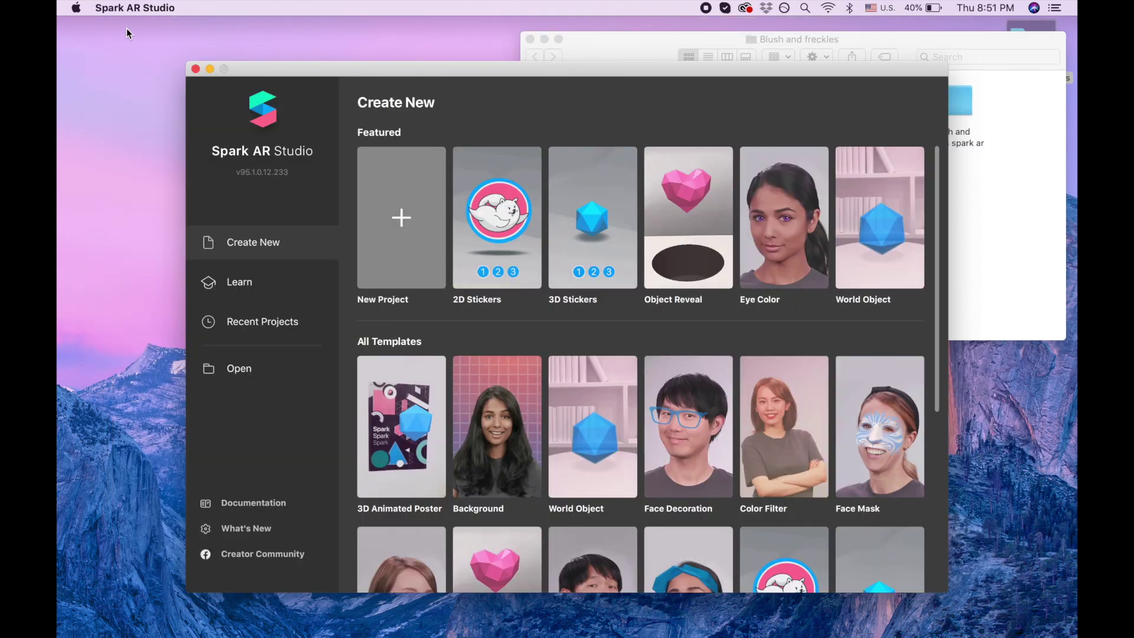
pyautogui.click(396, 212)
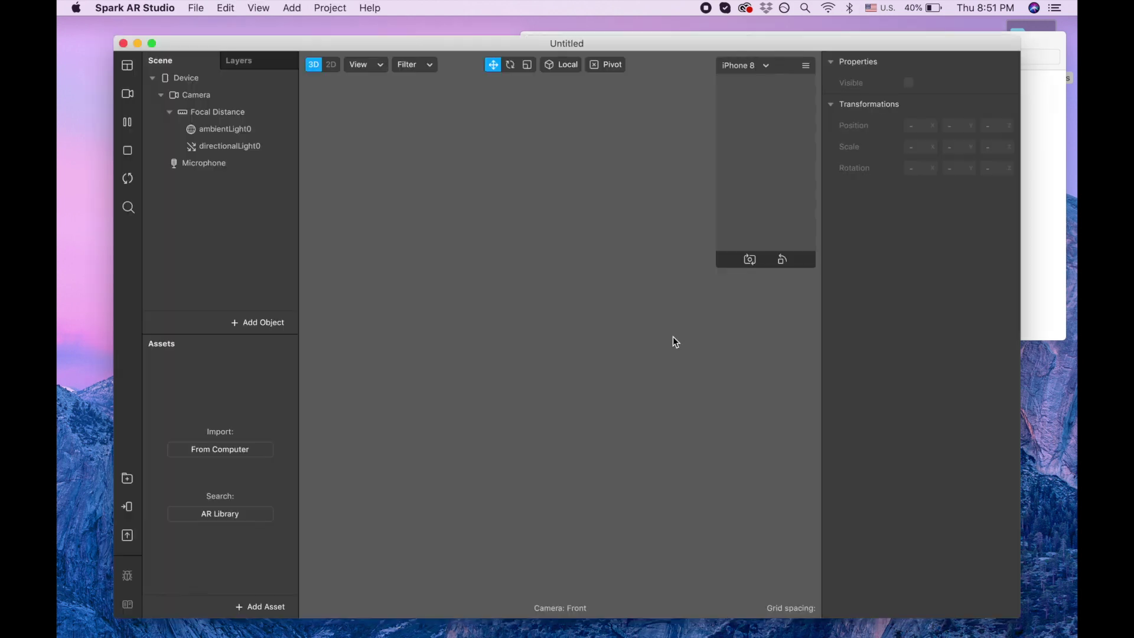
# - Import Freckles.png and Blush.png from the Blush and freckles folder into the project's assets, and minimise the Finder window
pyautogui.click(1050, 243)
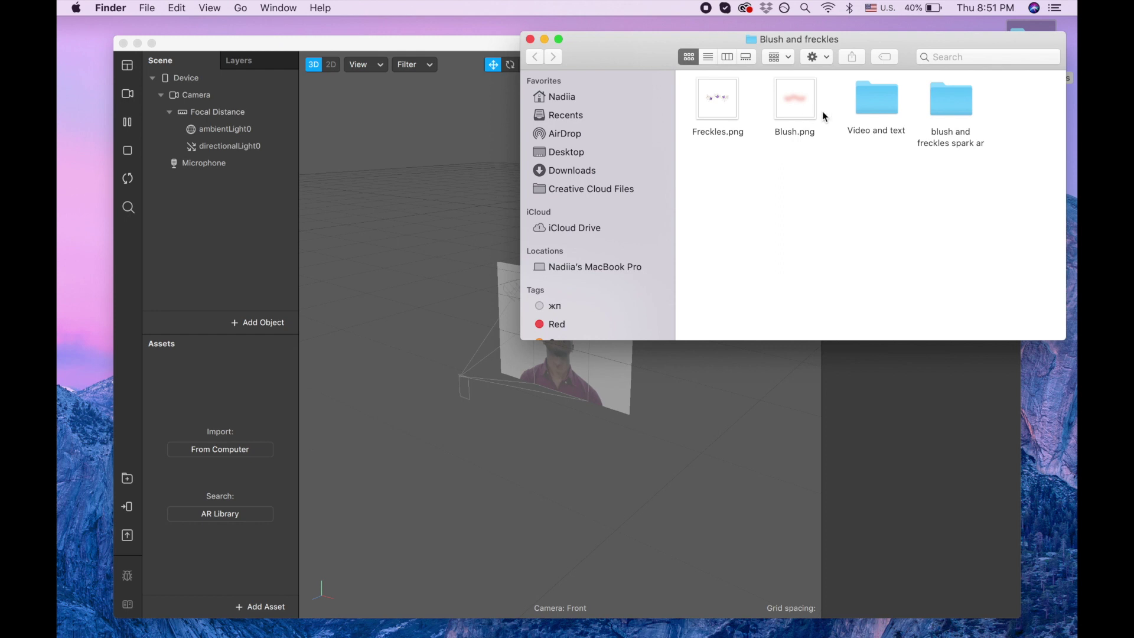
pyautogui.moveTo(823, 114); pyautogui.dragTo(209, 381)
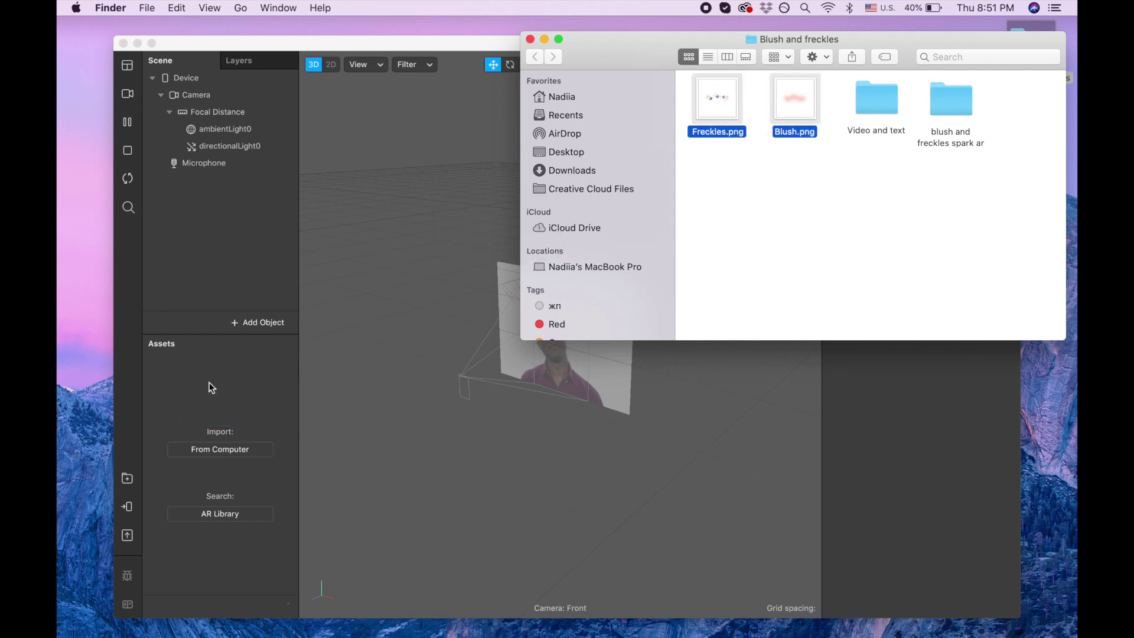
pyautogui.click(544, 39)
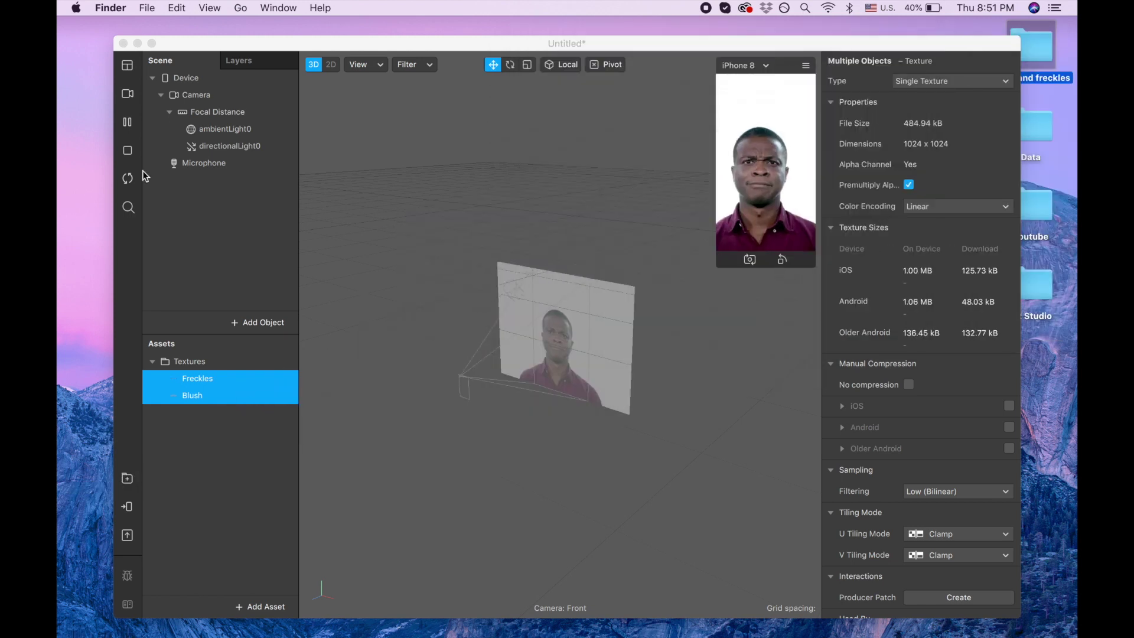
# - Search the scene objects for "mesh" and insert a Face Mesh into the scene
pyautogui.click(258, 319)
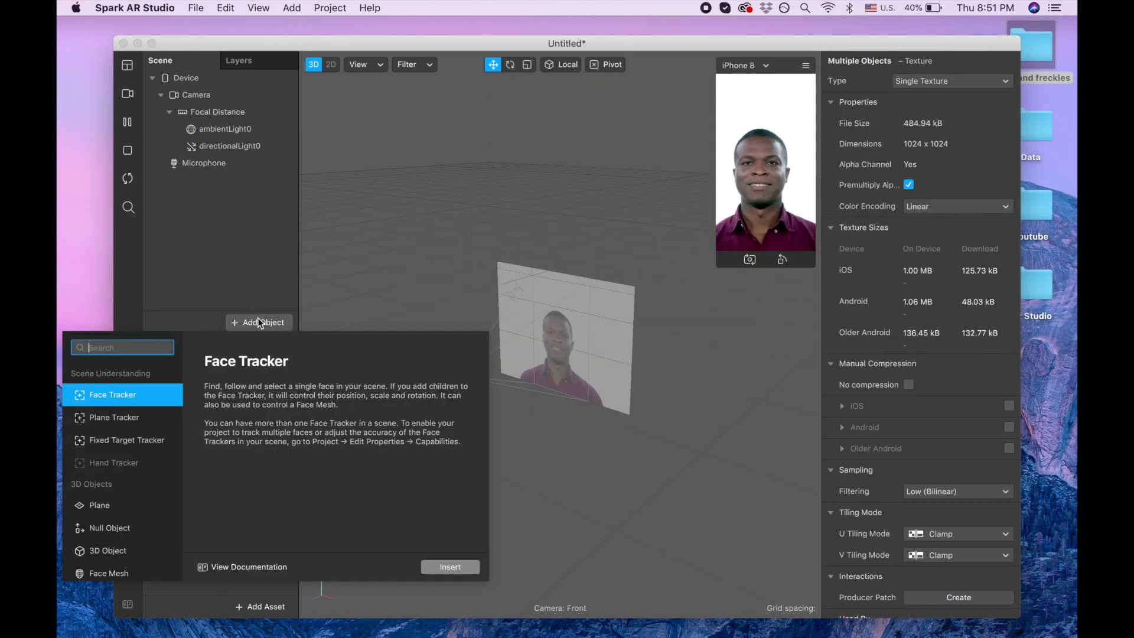
pyautogui.write('mesh')
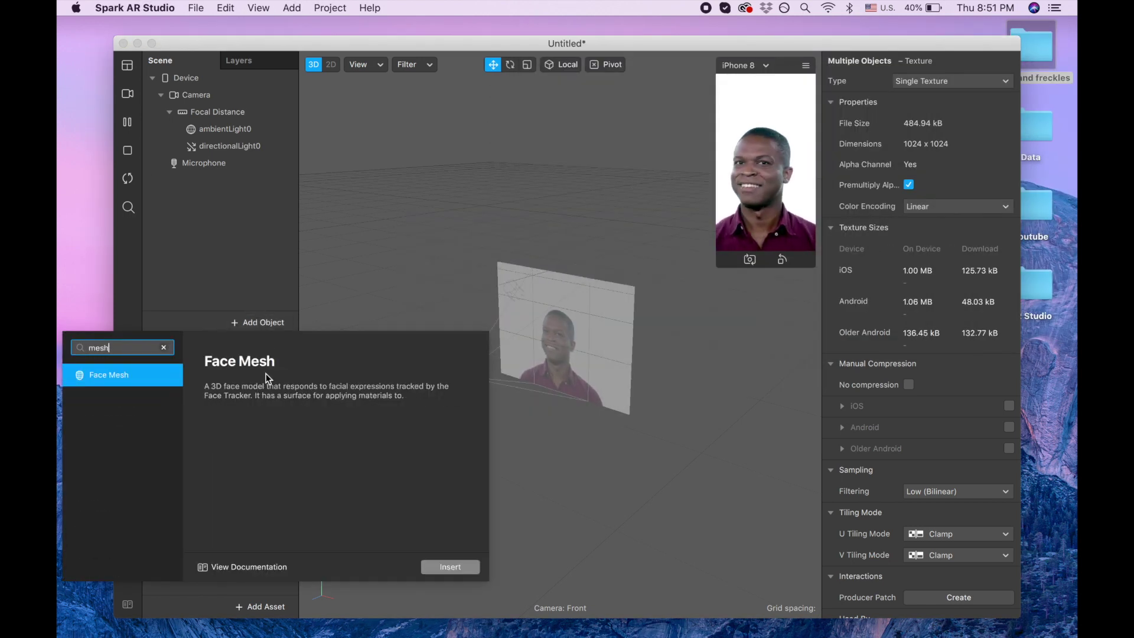
pyautogui.doubleClick(128, 374)
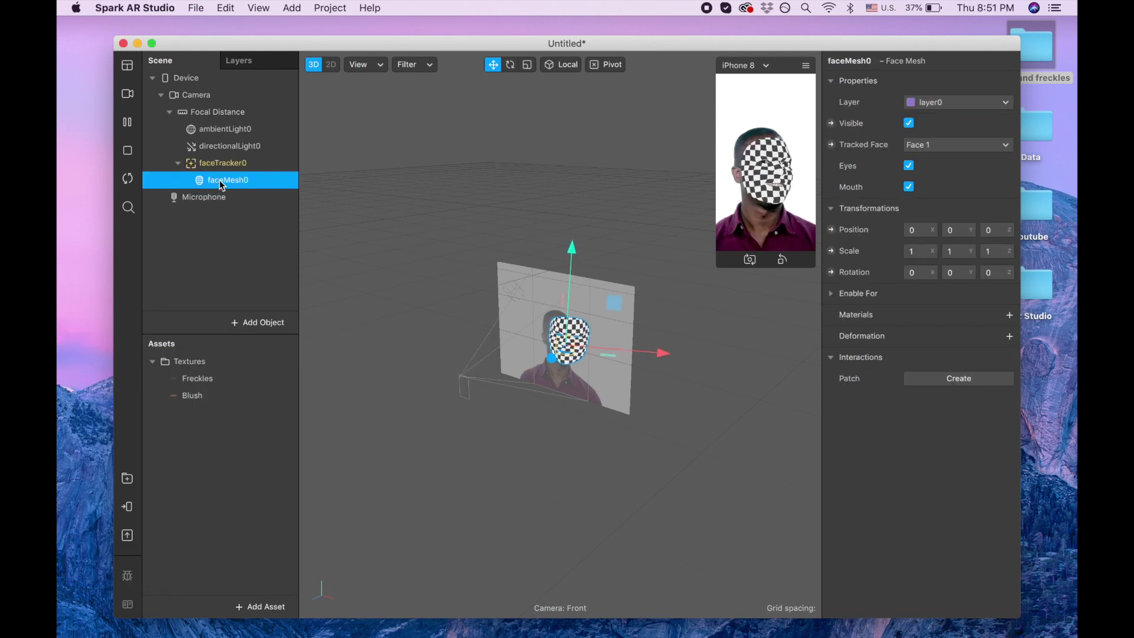
# - Rename the new face mesh under faceTracker0 as "retouch"
pyautogui.write('re')
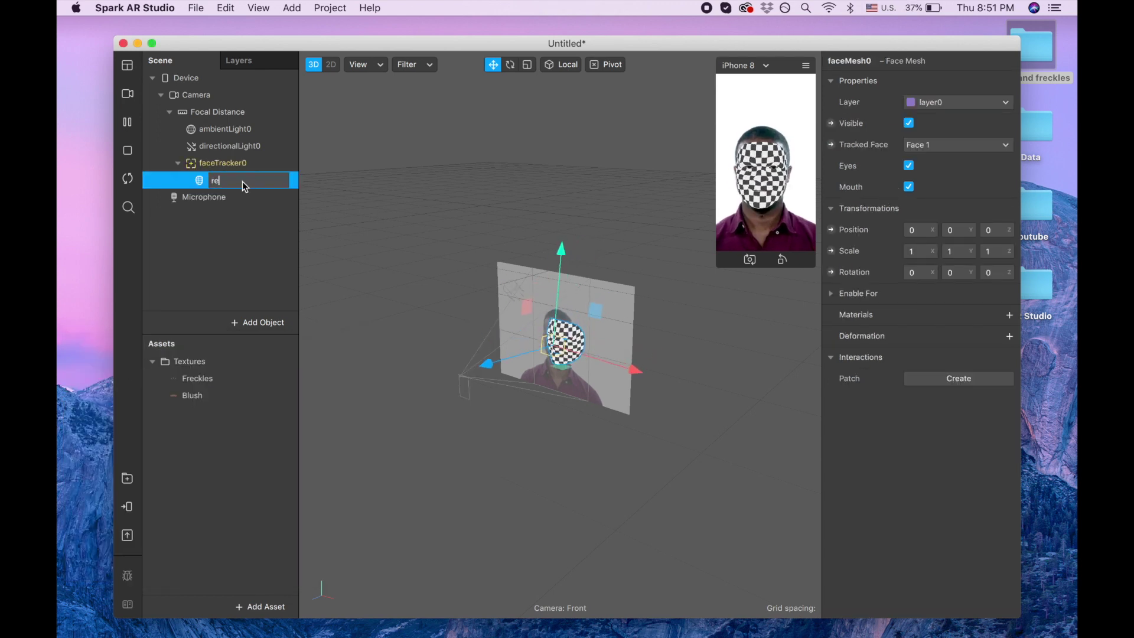
pyautogui.write('touch')
pyautogui.press('Return')
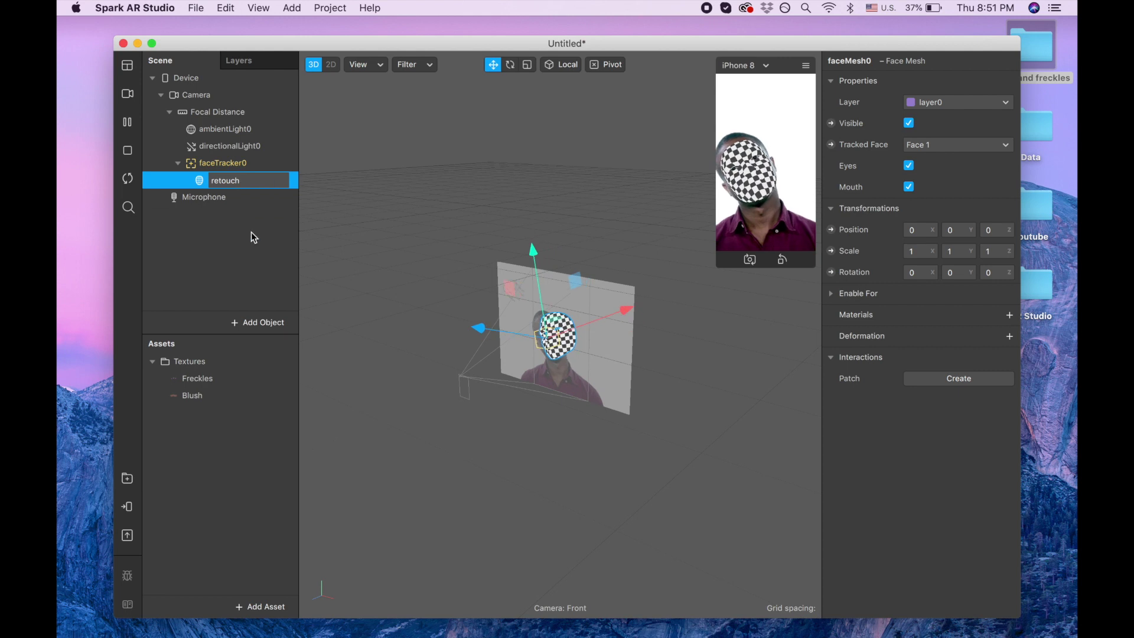
pyautogui.click(251, 165)
# - Add a new material to the retouch face mesh and name the material "retouch"
pyautogui.click(255, 180)
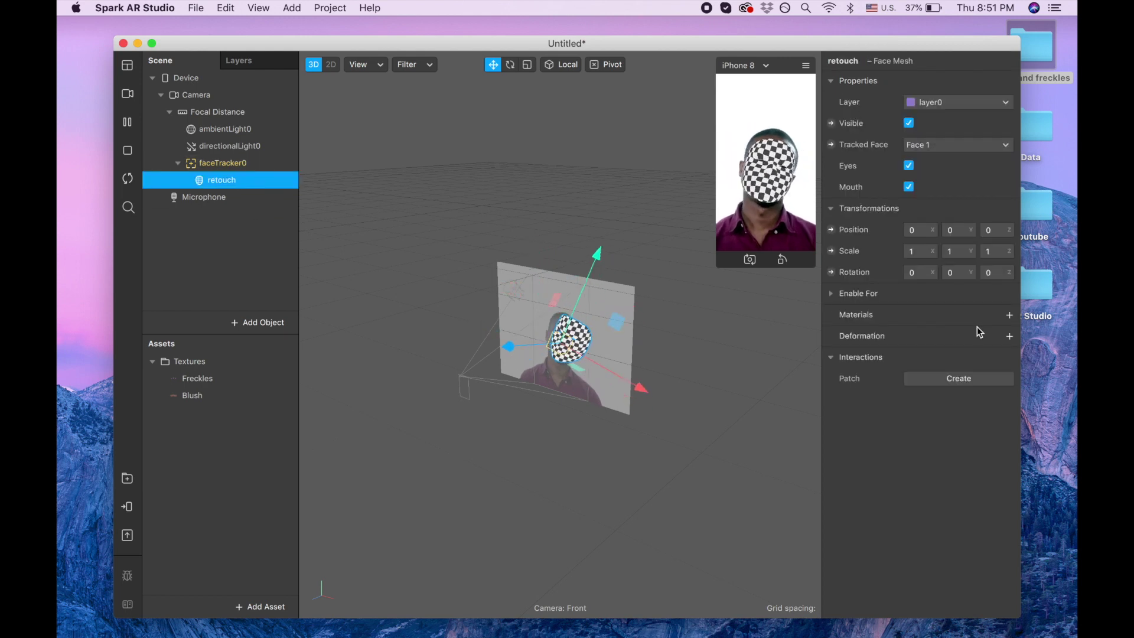
pyautogui.click(1009, 315)
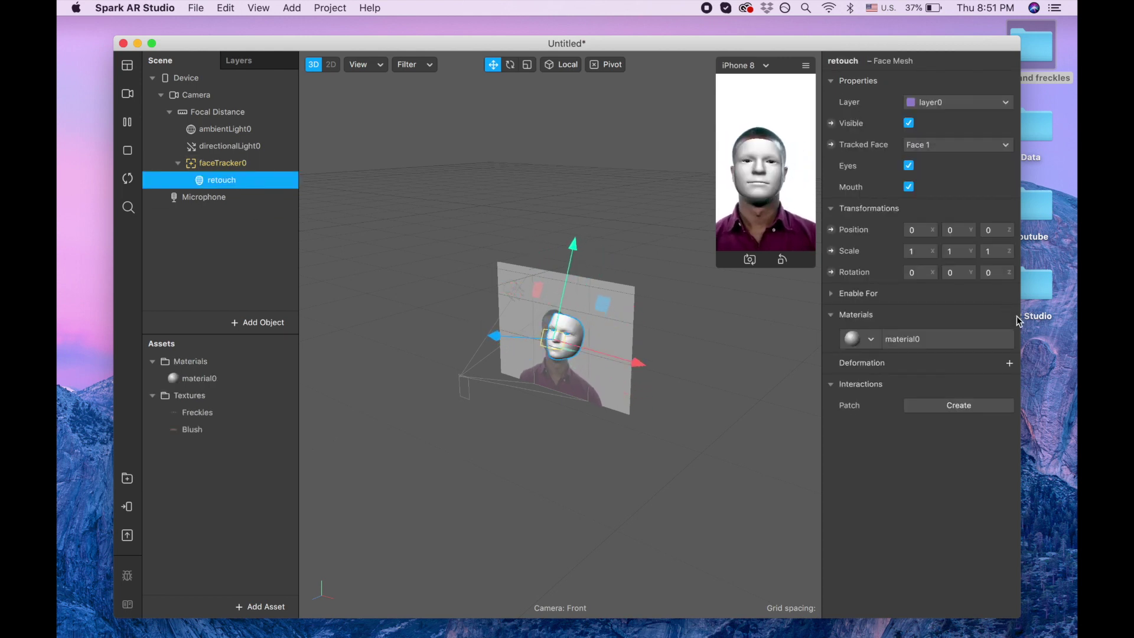
pyautogui.doubleClick(220, 384)
pyautogui.write('retouch')
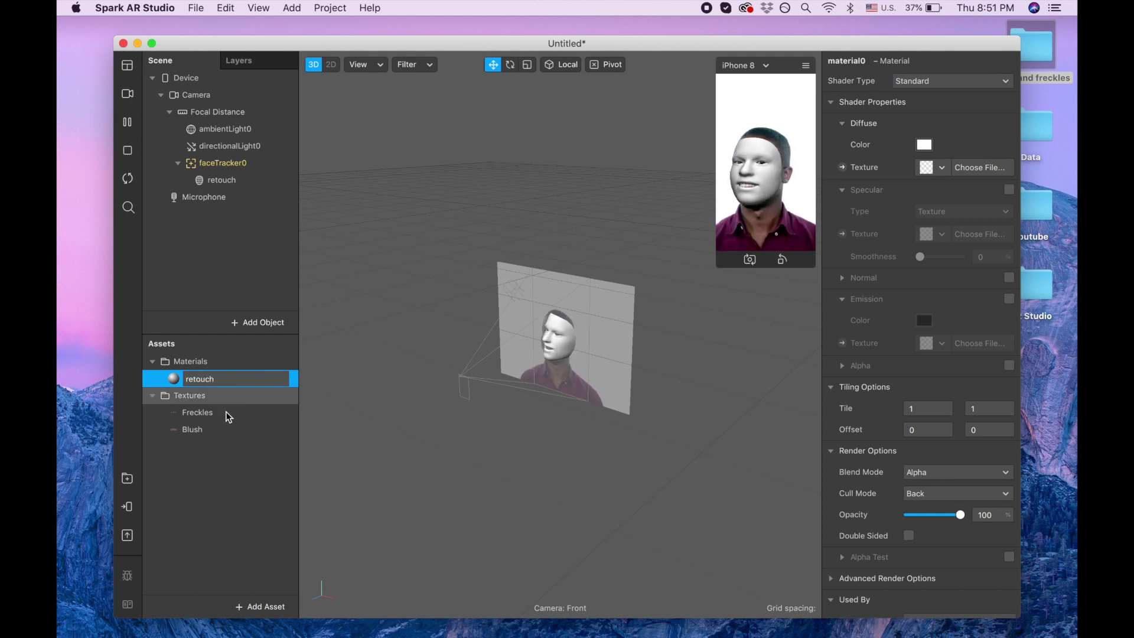
# - Set the retouch material's shader type to Retouching and its skin smoothing to 31%
pyautogui.click(233, 427)
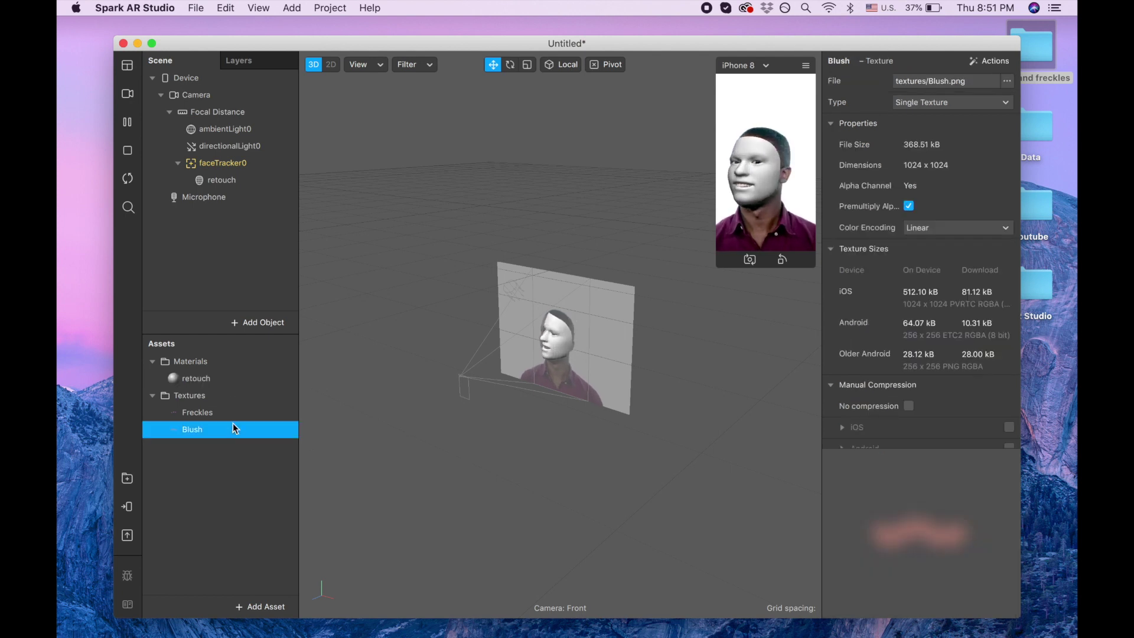
pyautogui.click(224, 379)
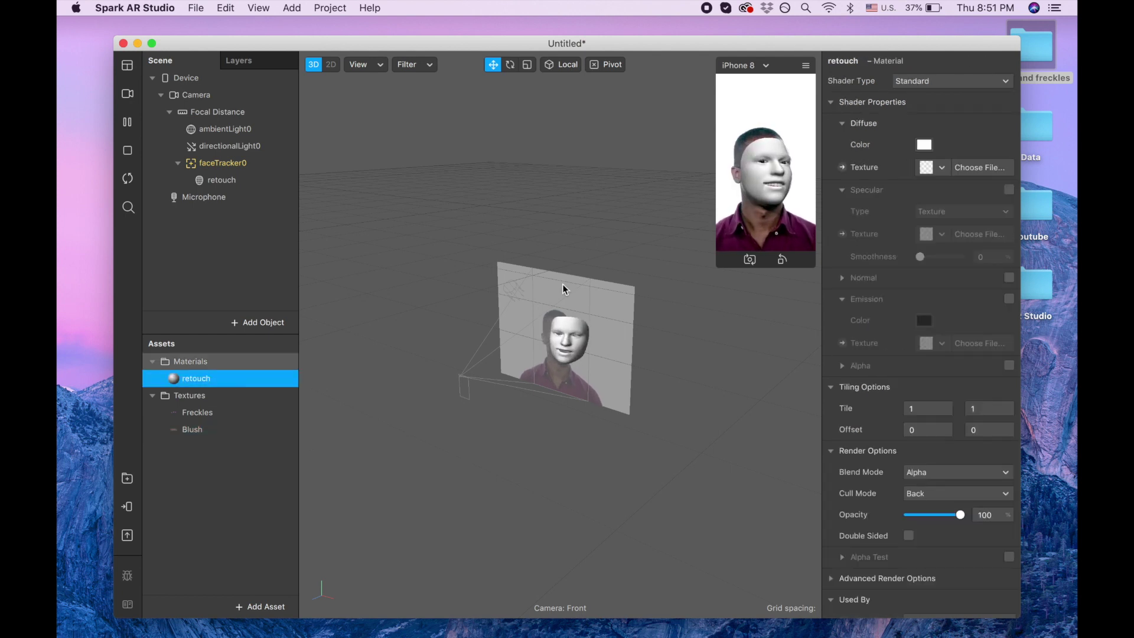
pyautogui.click(947, 81)
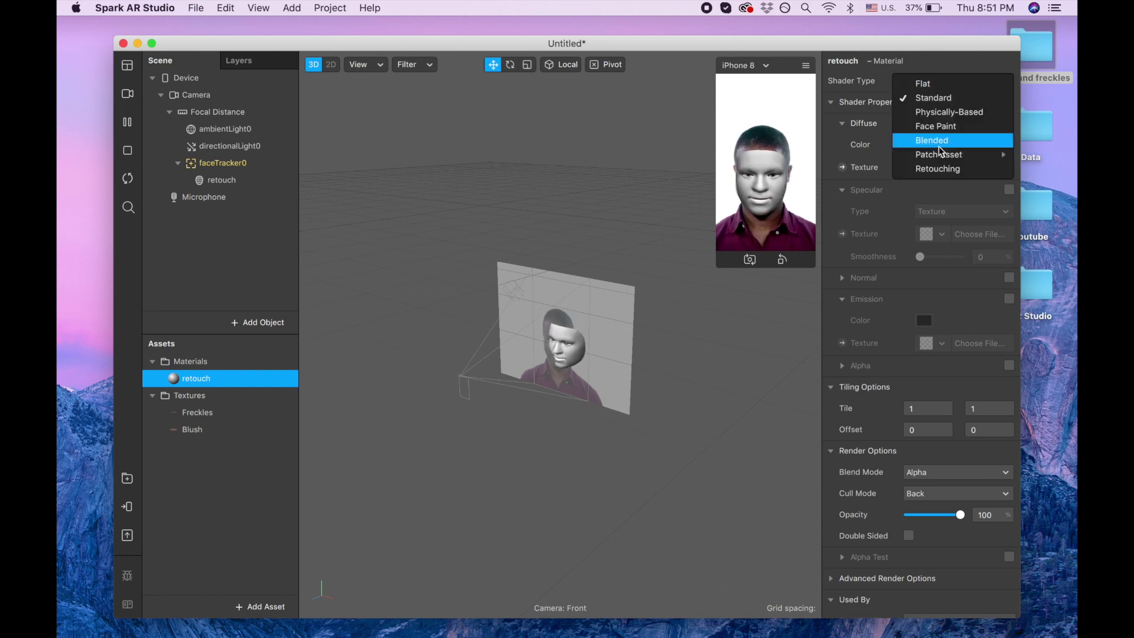
pyautogui.click(939, 168)
pyautogui.moveTo(934, 145); pyautogui.dragTo(925, 147)
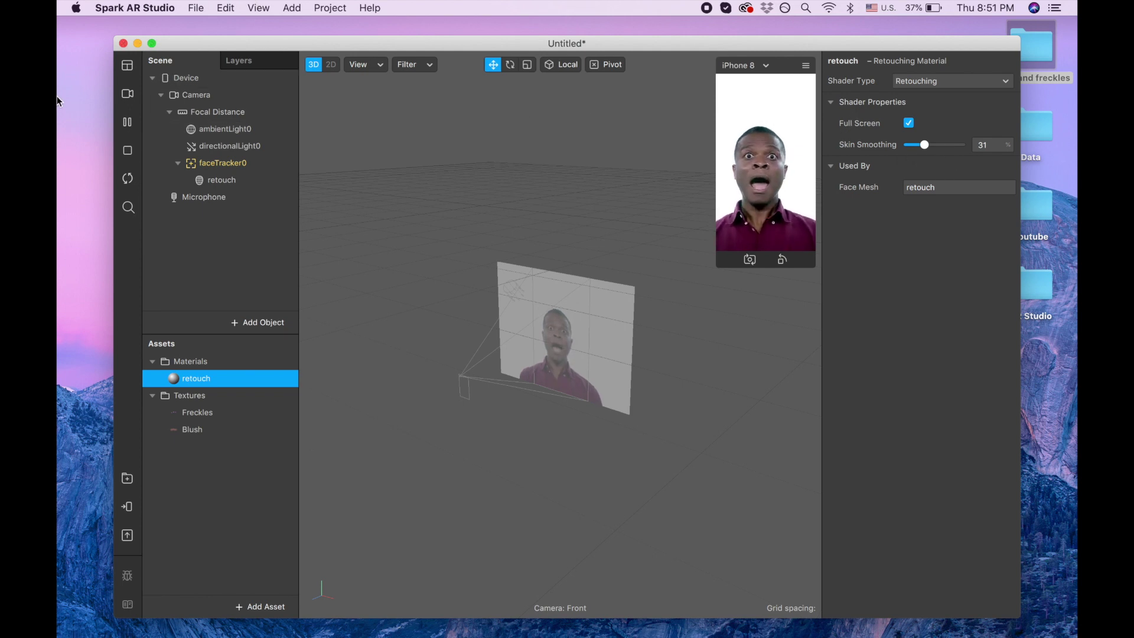
# - Switch the preview's simulation video to the last custom clip, the close-up of a long-haired woman
pyautogui.click(127, 94)
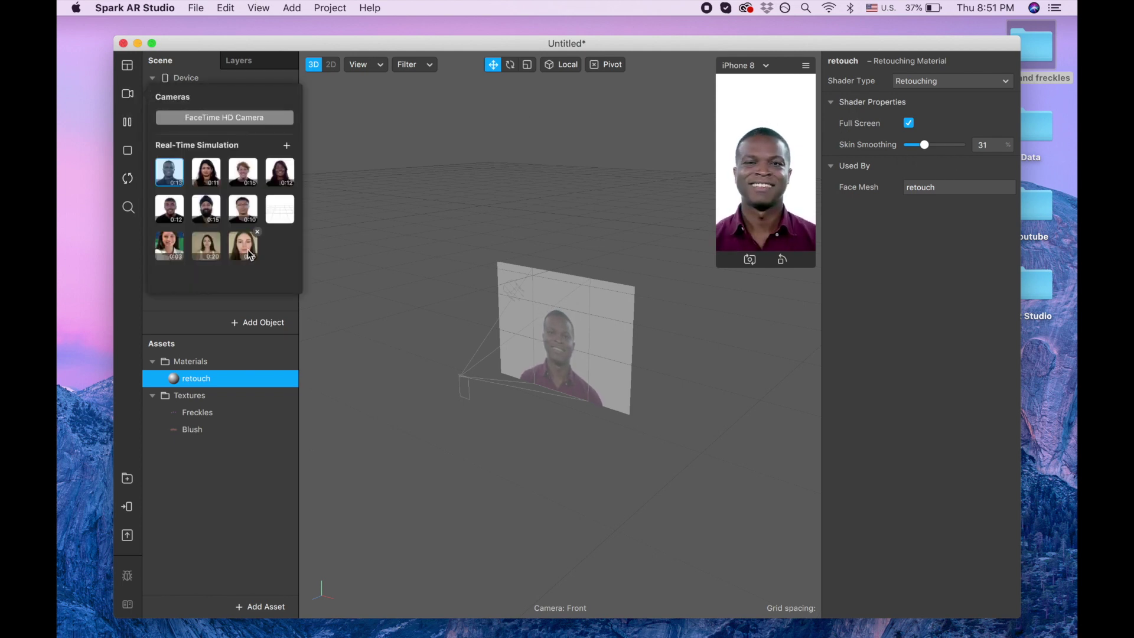
pyautogui.click(243, 245)
pyautogui.click(417, 262)
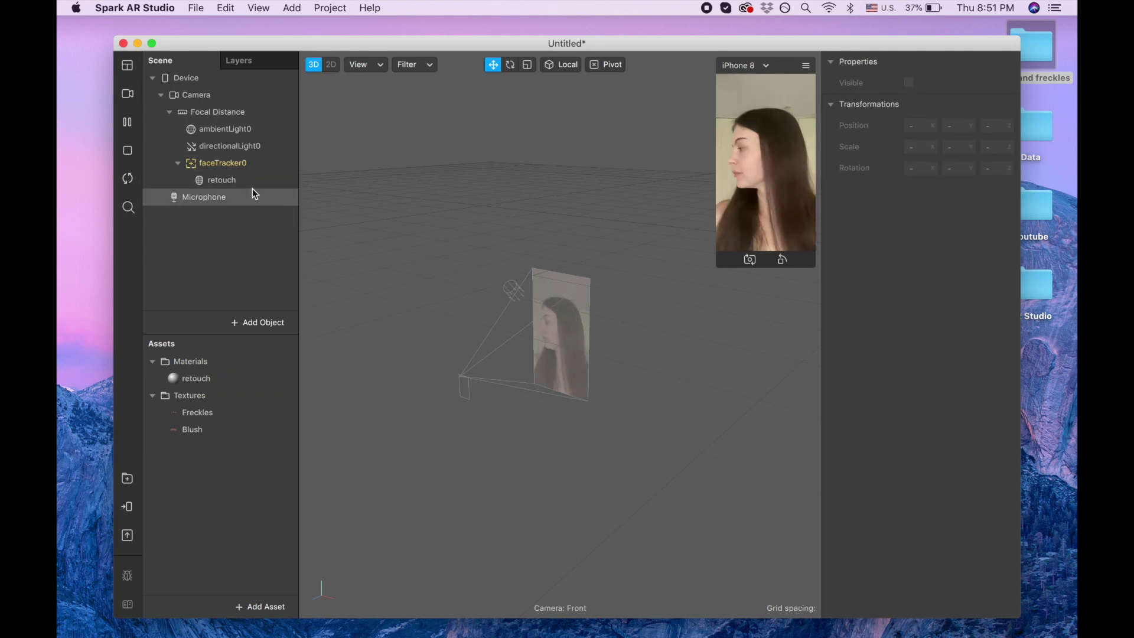
# - Add a second Face Mesh under faceTracker0 and name it "blush"
pyautogui.click(247, 162)
pyautogui.rightClick(247, 162)
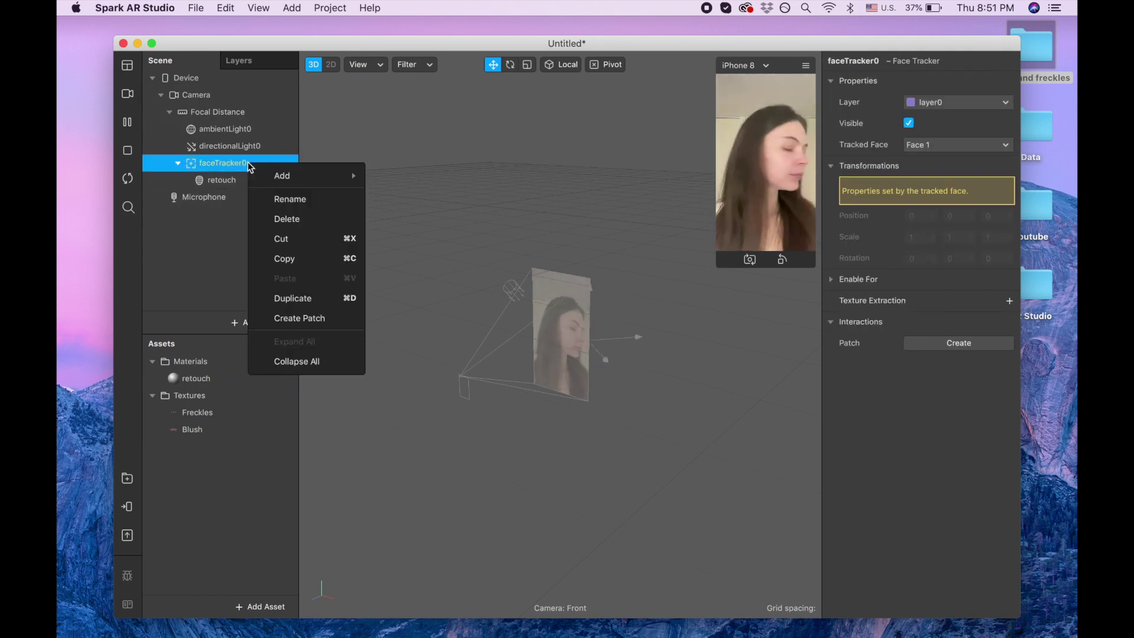
pyautogui.moveTo(349, 175)
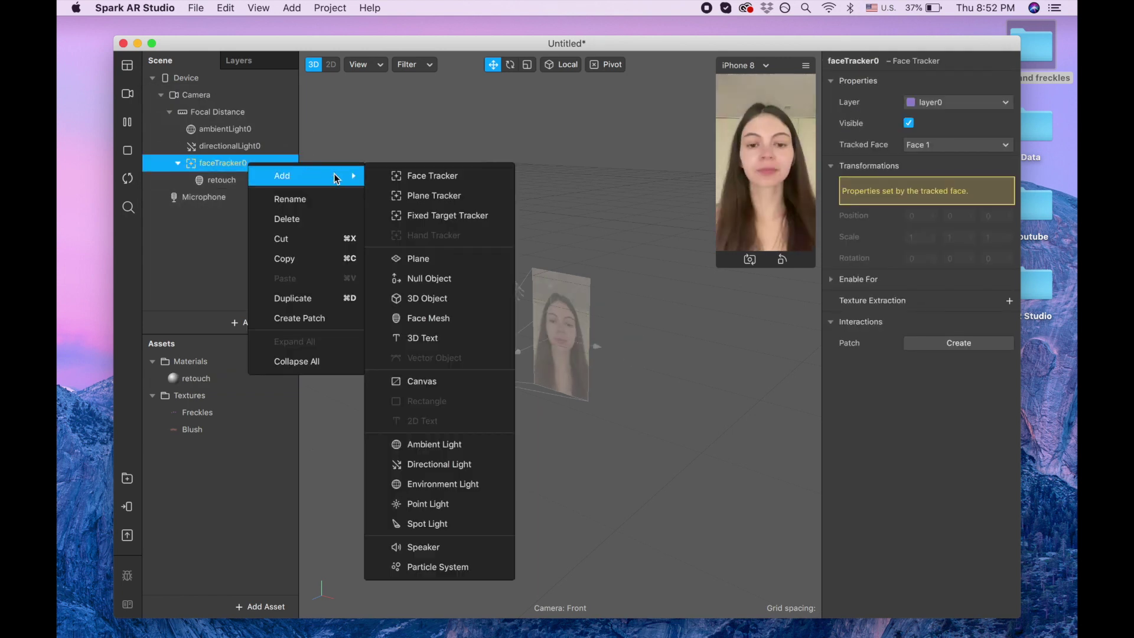
pyautogui.click(441, 318)
pyautogui.doubleClick(256, 198)
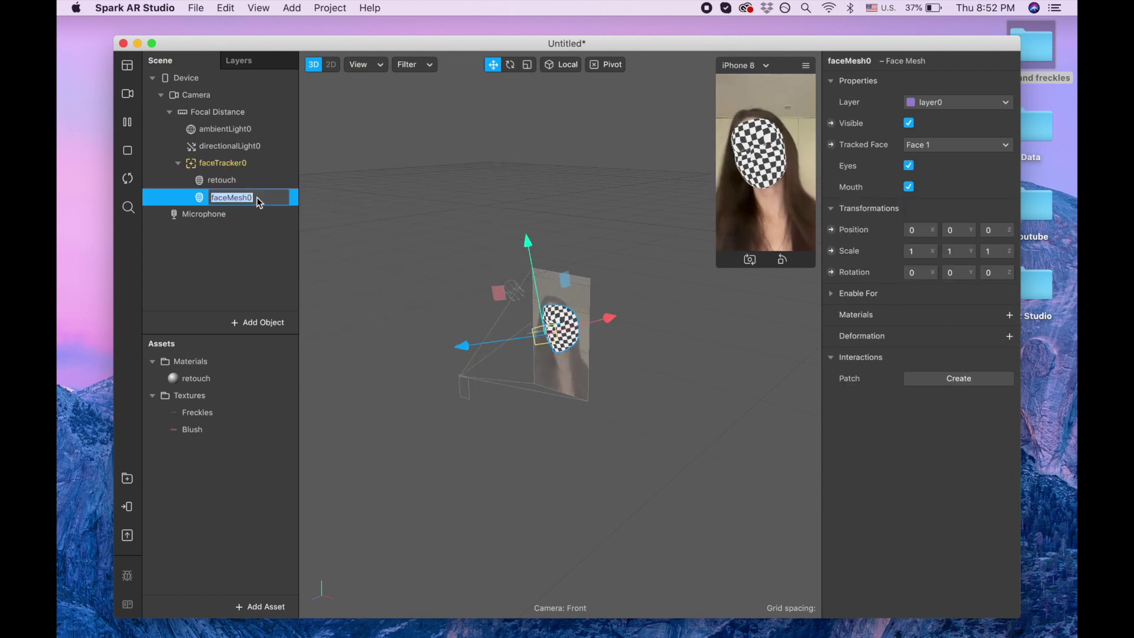
pyautogui.write('blush')
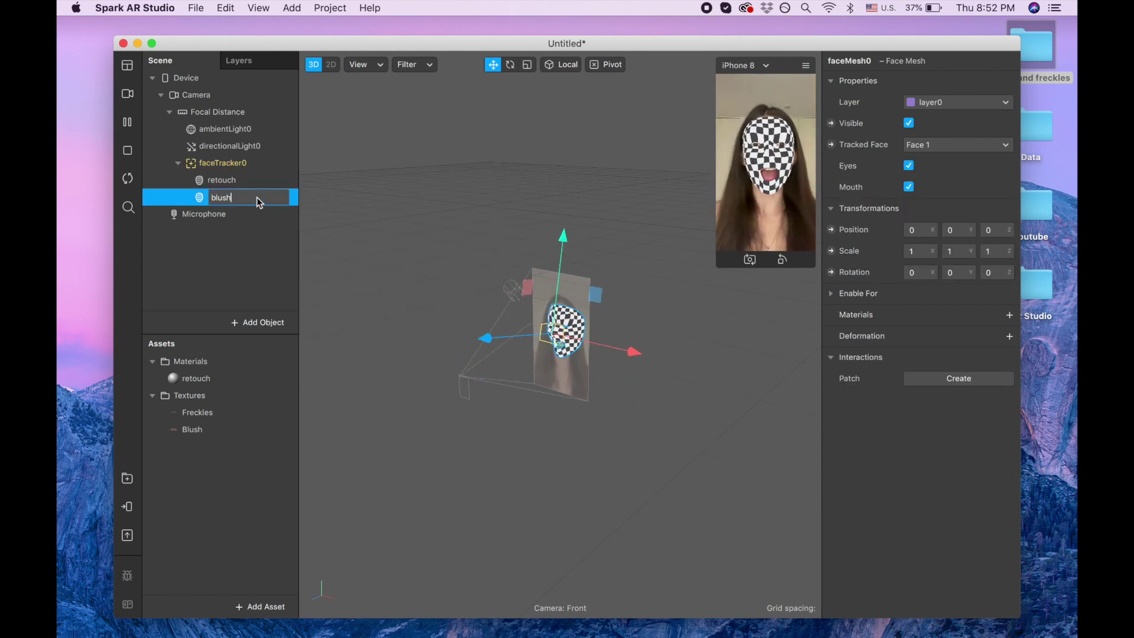
pyautogui.press('Return')
# - Create a new material on the blush face mesh and name the material "blush"
pyautogui.click(253, 197)
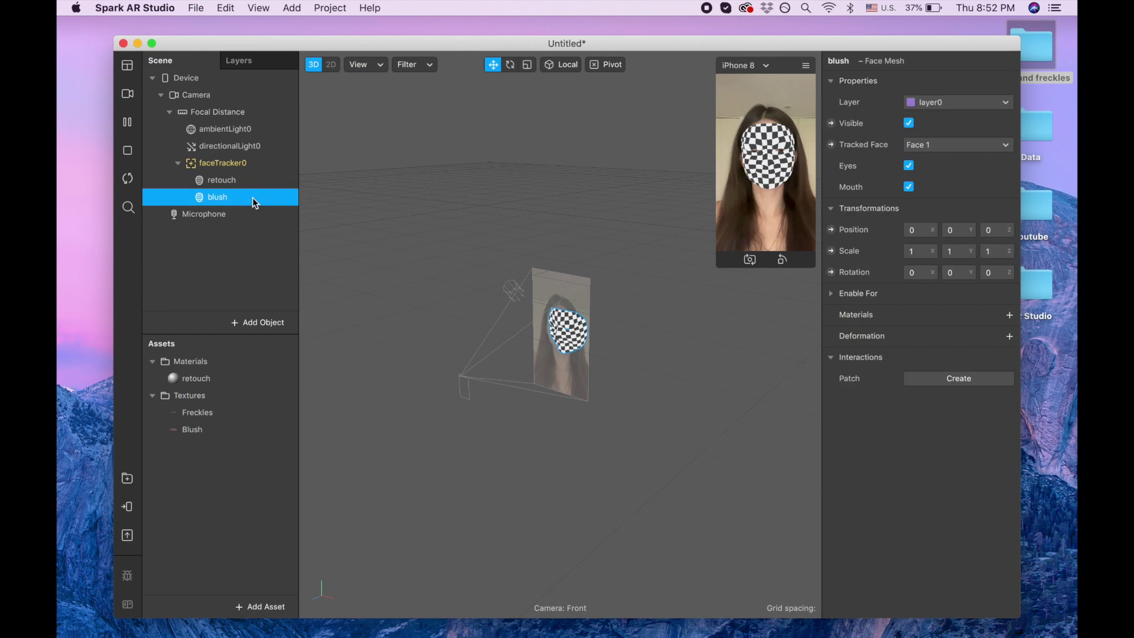
pyautogui.click(1009, 315)
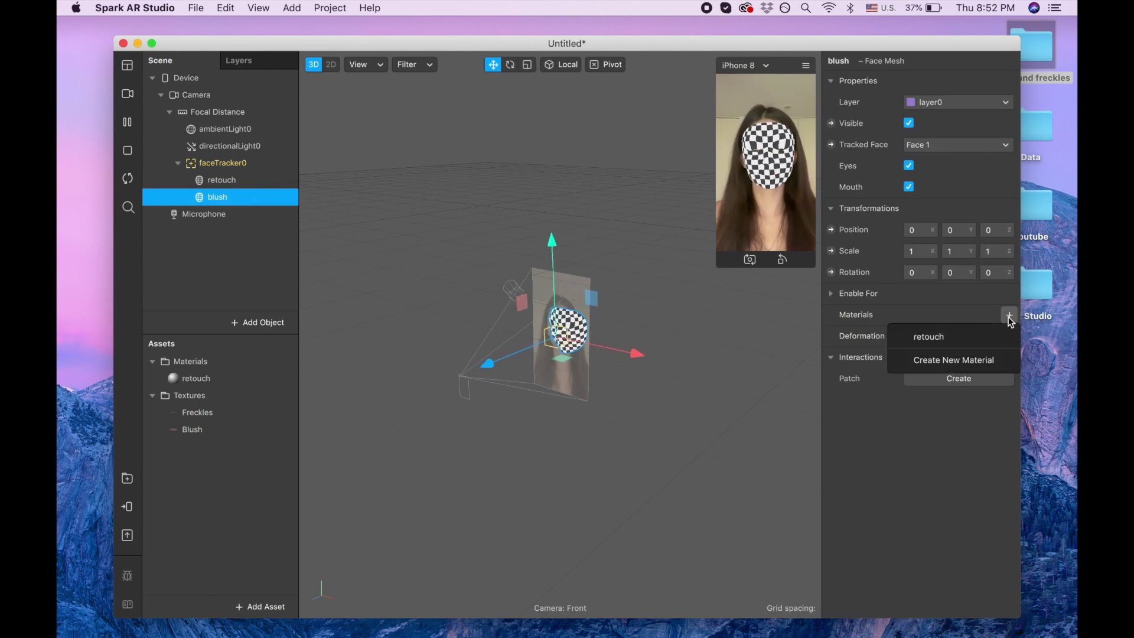
pyautogui.click(973, 362)
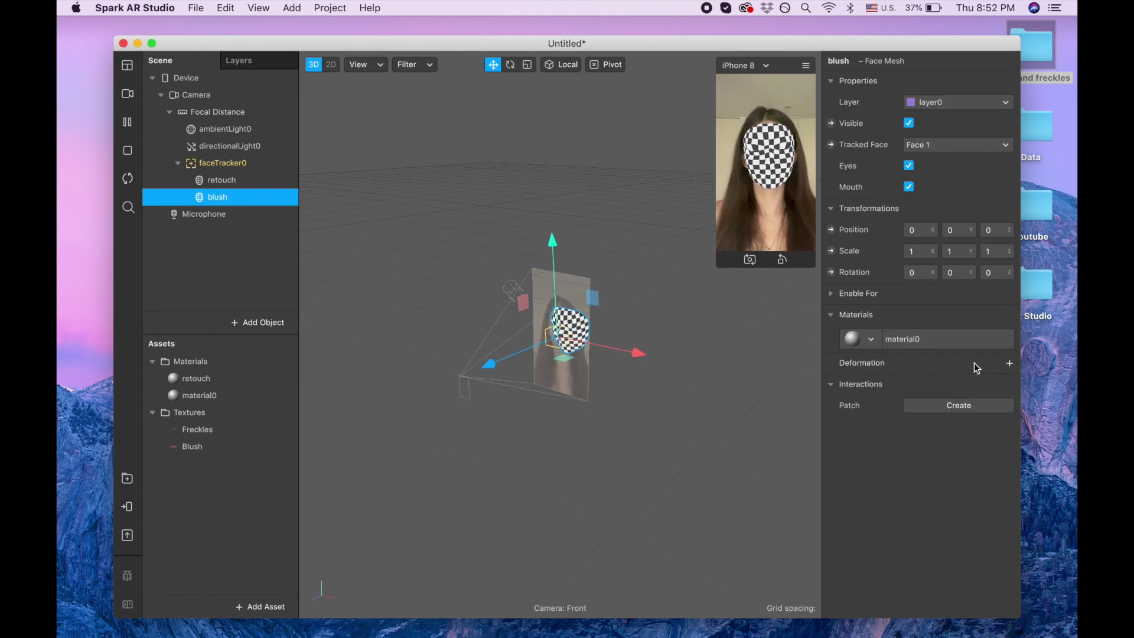
pyautogui.doubleClick(242, 395)
pyautogui.write('bl')
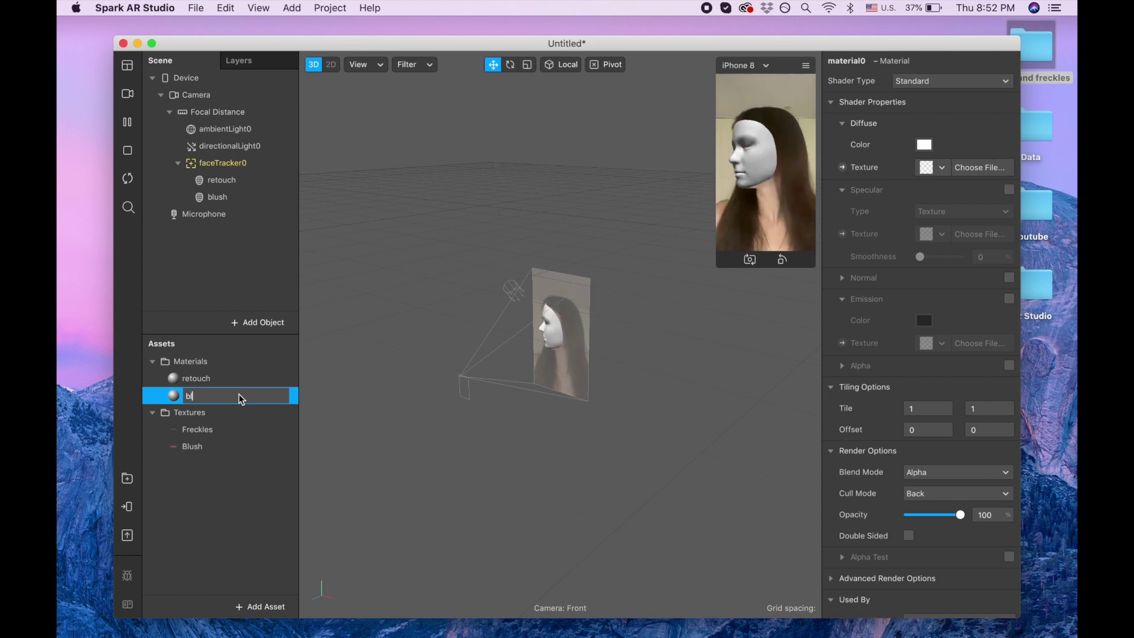
pyautogui.write('ush')
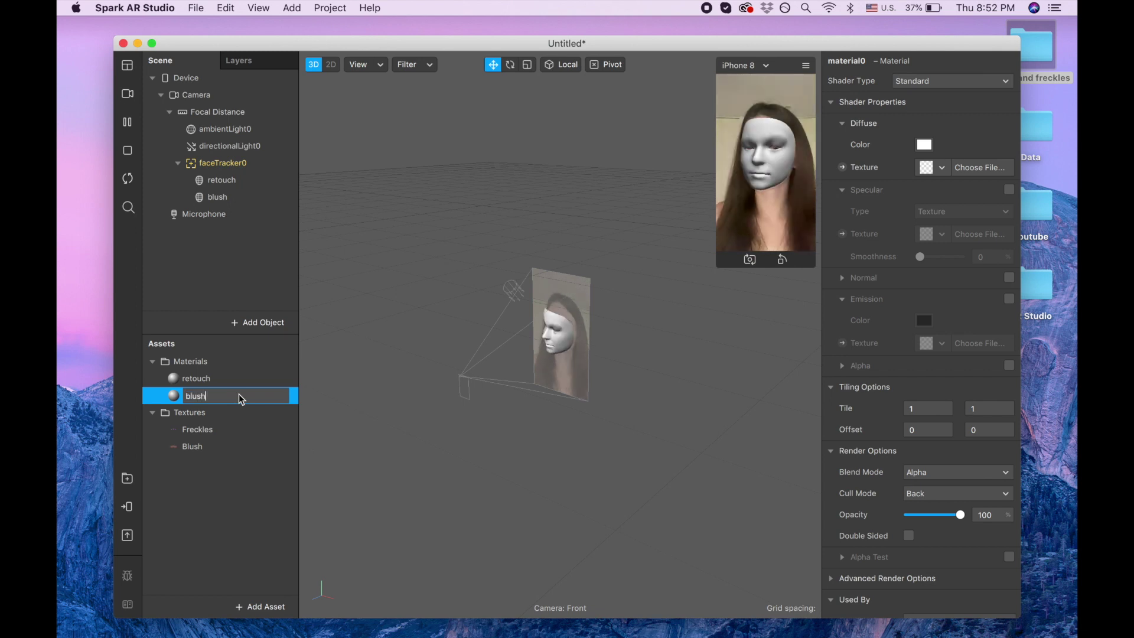
pyautogui.click(224, 463)
# - Set the blush material's shader type to Flat
pyautogui.click(210, 395)
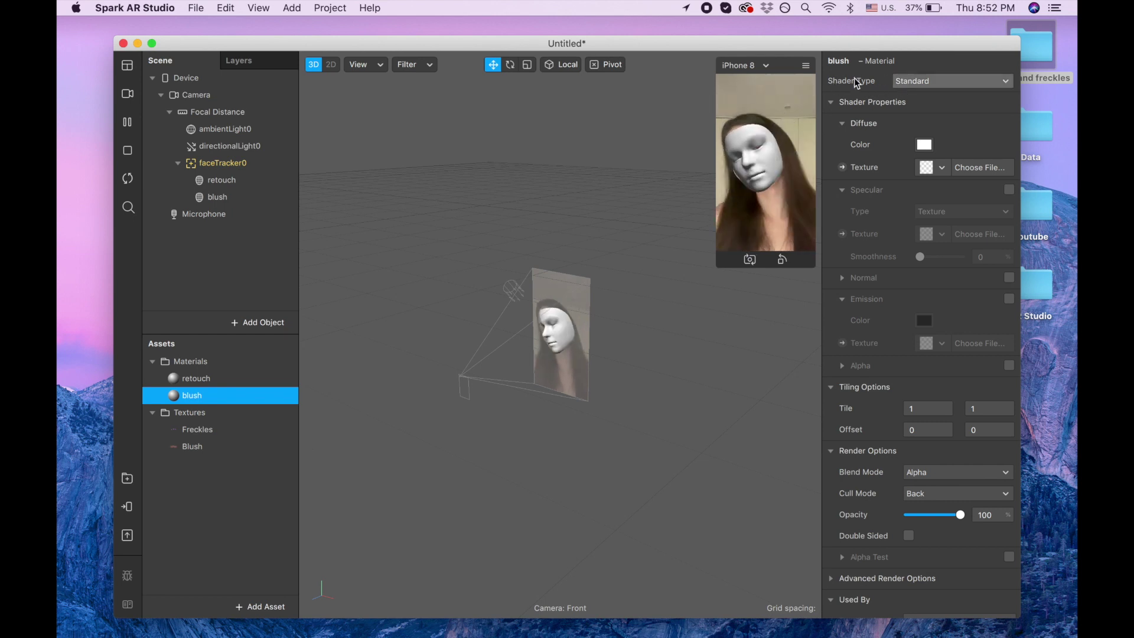
pyautogui.click(896, 82)
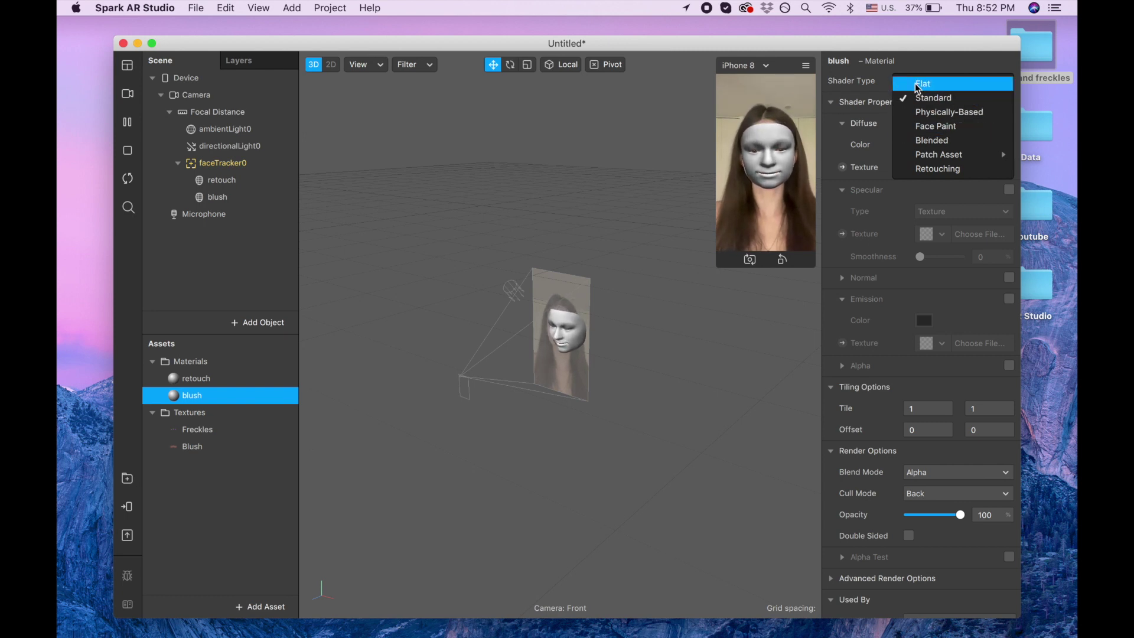
pyautogui.click(917, 86)
pyautogui.click(917, 84)
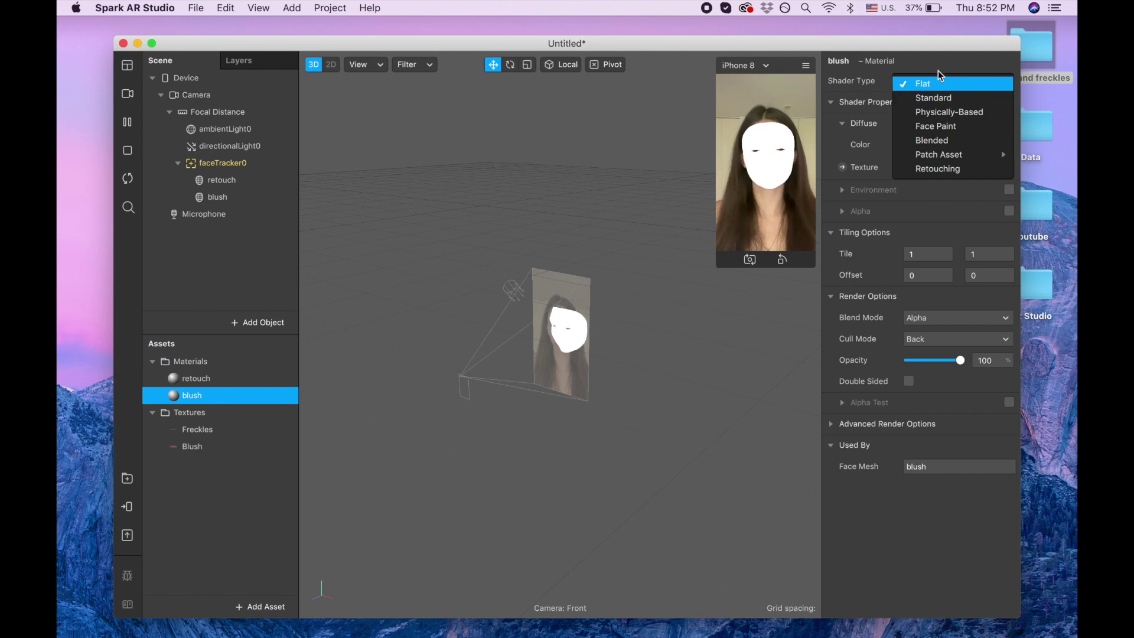
pyautogui.click(930, 84)
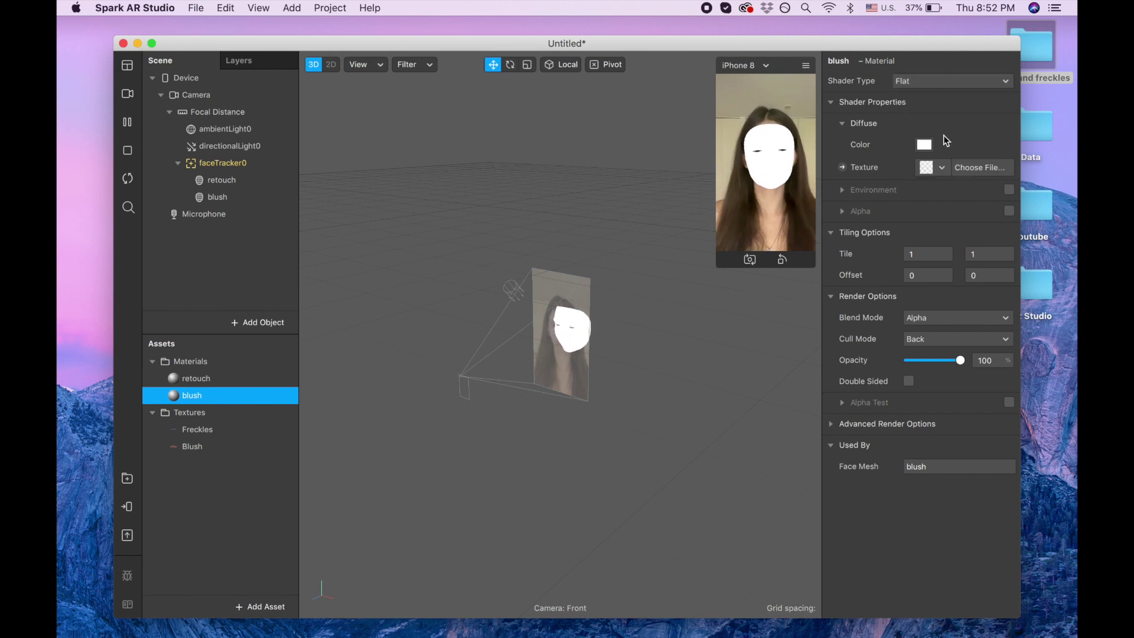
# - Apply the Blush texture to the blush material at 80% opacity and expand its advanced render options
pyautogui.click(941, 168)
pyautogui.click(908, 213)
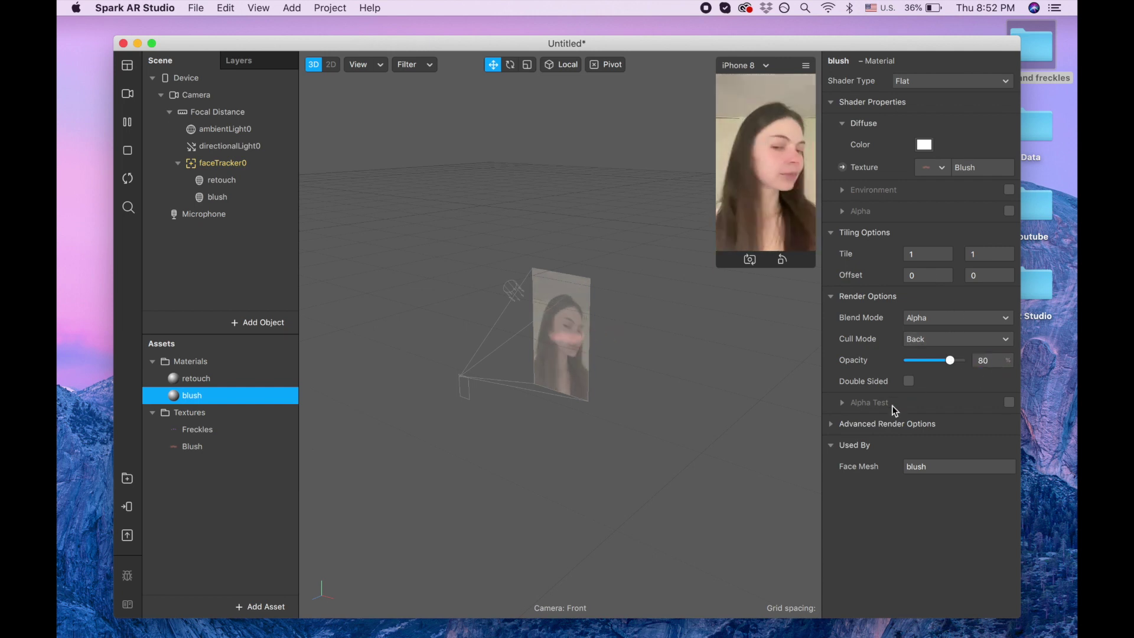
pyautogui.click(831, 424)
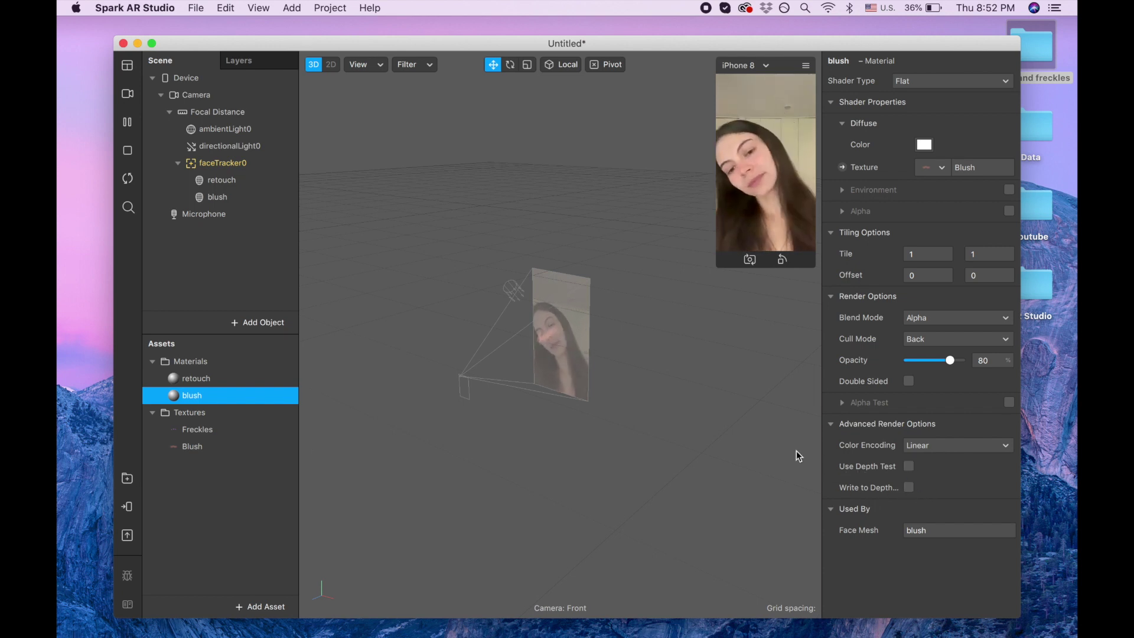
# - Add a third Face Mesh under faceTracker0 and name it "freckles"
pyautogui.click(202, 165)
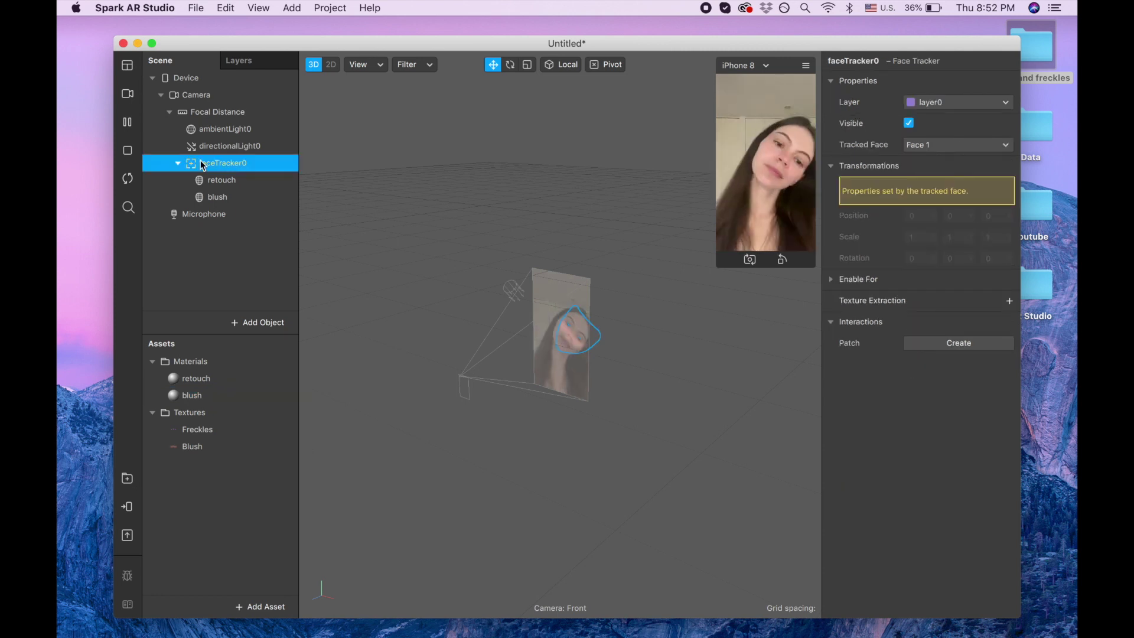
pyautogui.rightClick(202, 165)
pyautogui.moveTo(242, 173)
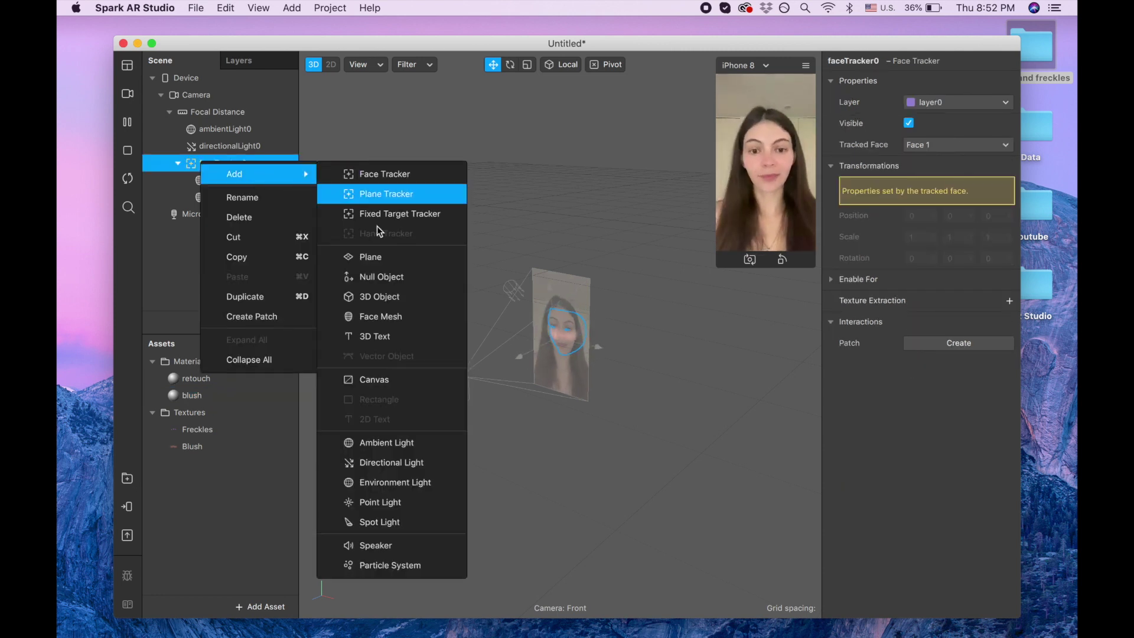
pyautogui.click(412, 313)
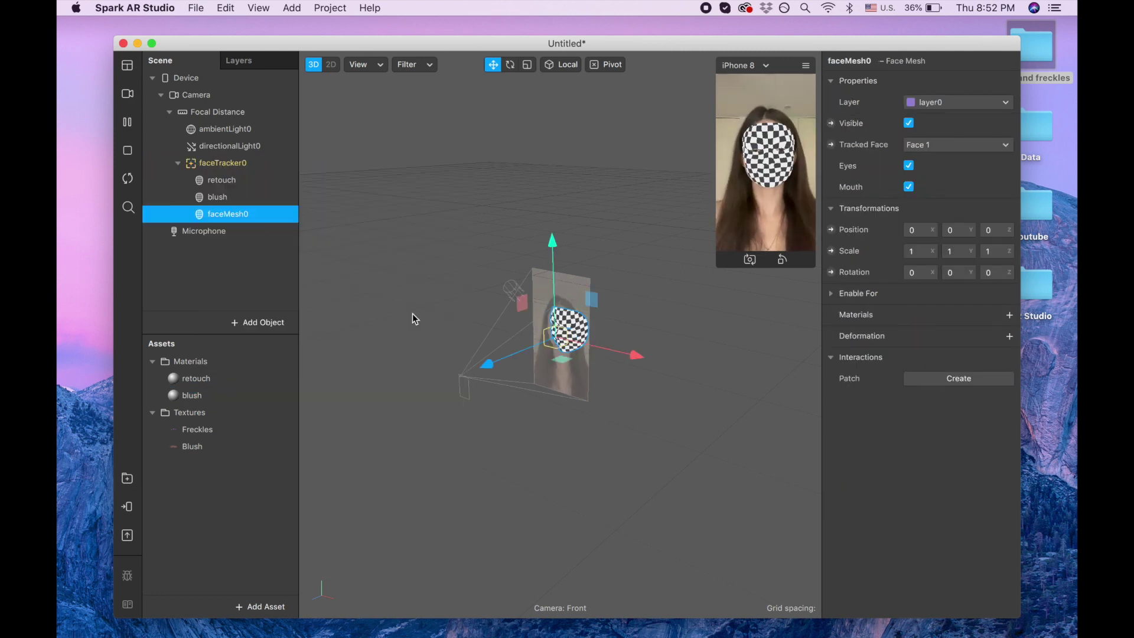
pyautogui.click(234, 176)
pyautogui.doubleClick(241, 215)
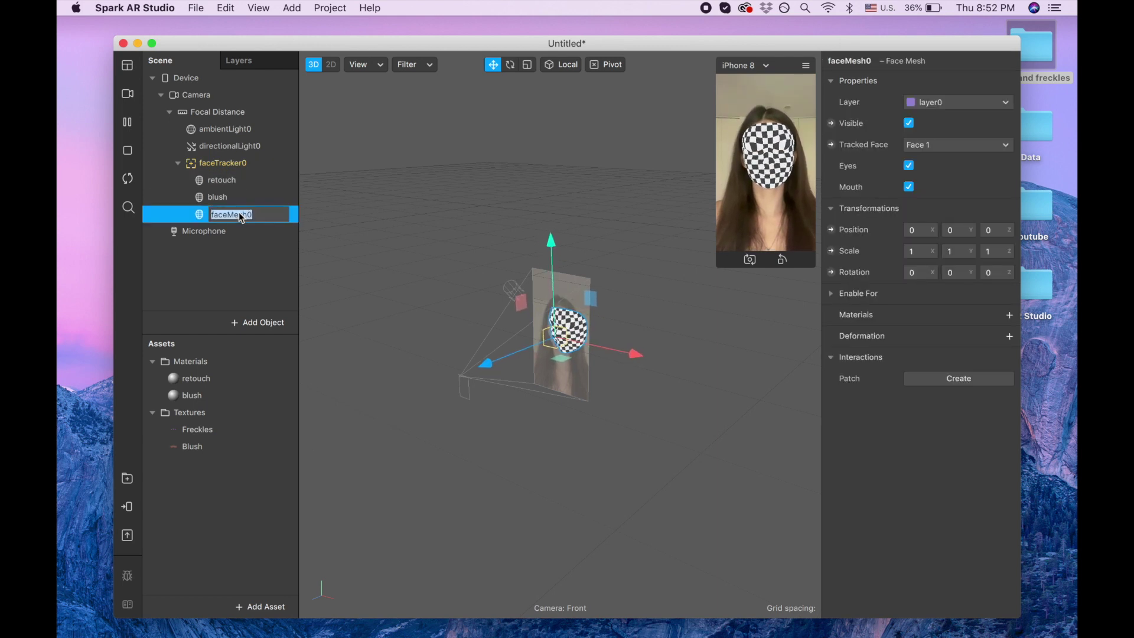
pyautogui.write('freckles')
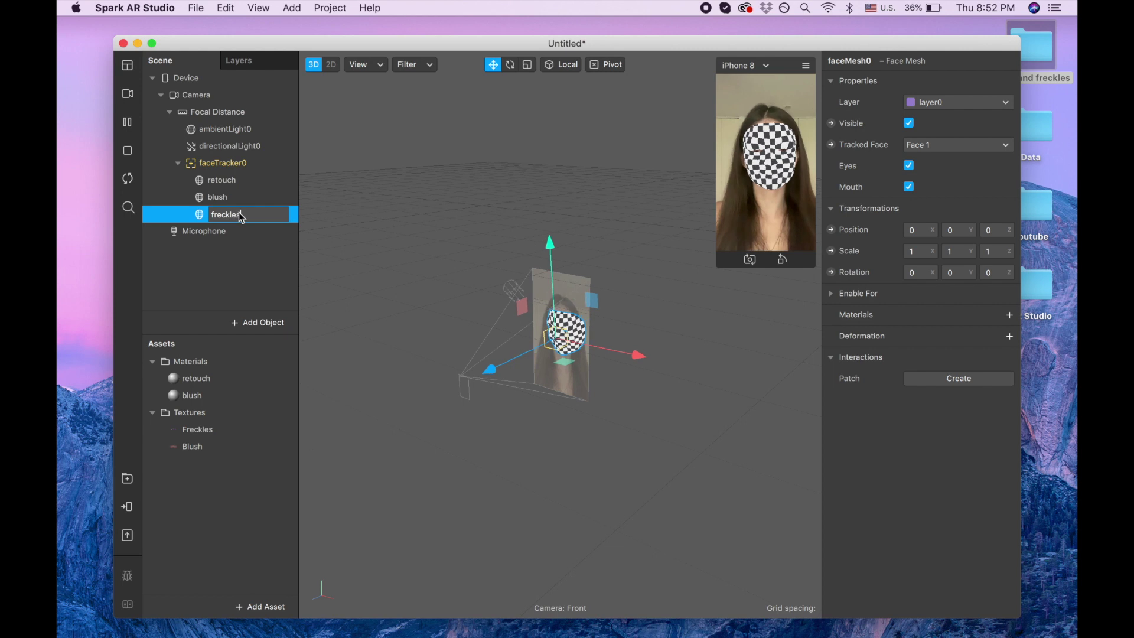
pyautogui.press('Return')
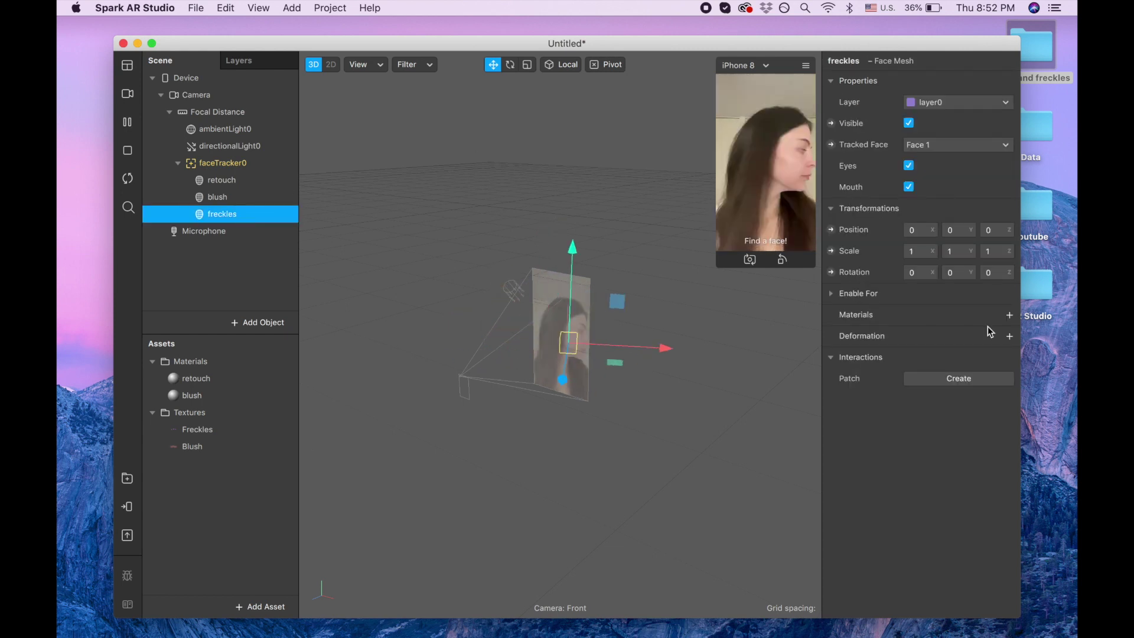
# - Create a new material on the freckles face mesh and name the material "fr"
pyautogui.click(1009, 315)
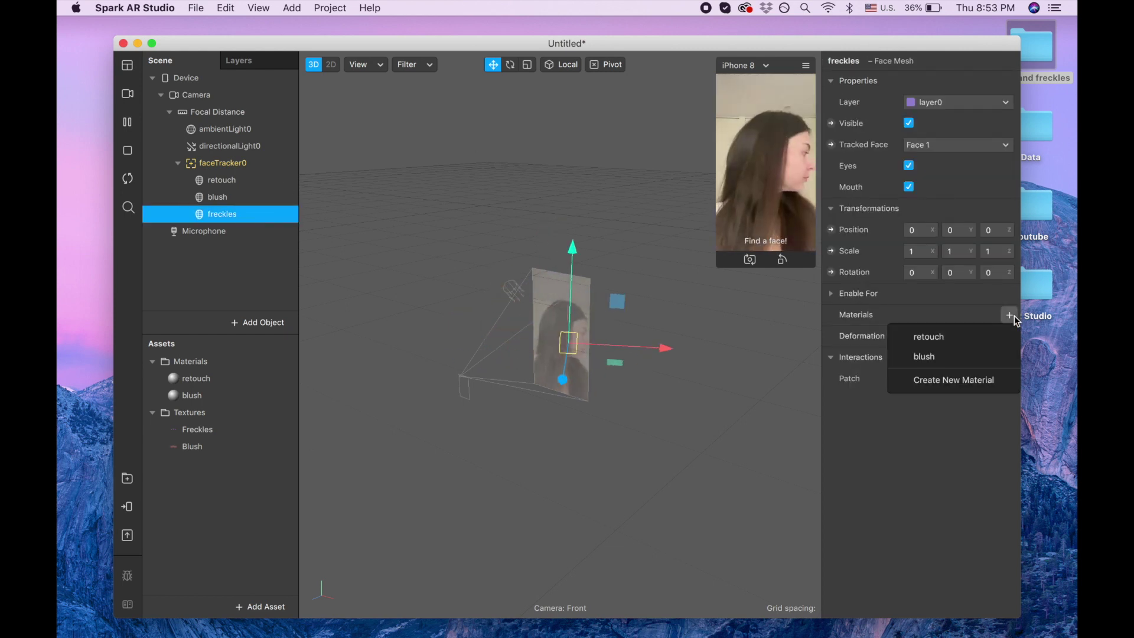
pyautogui.click(946, 381)
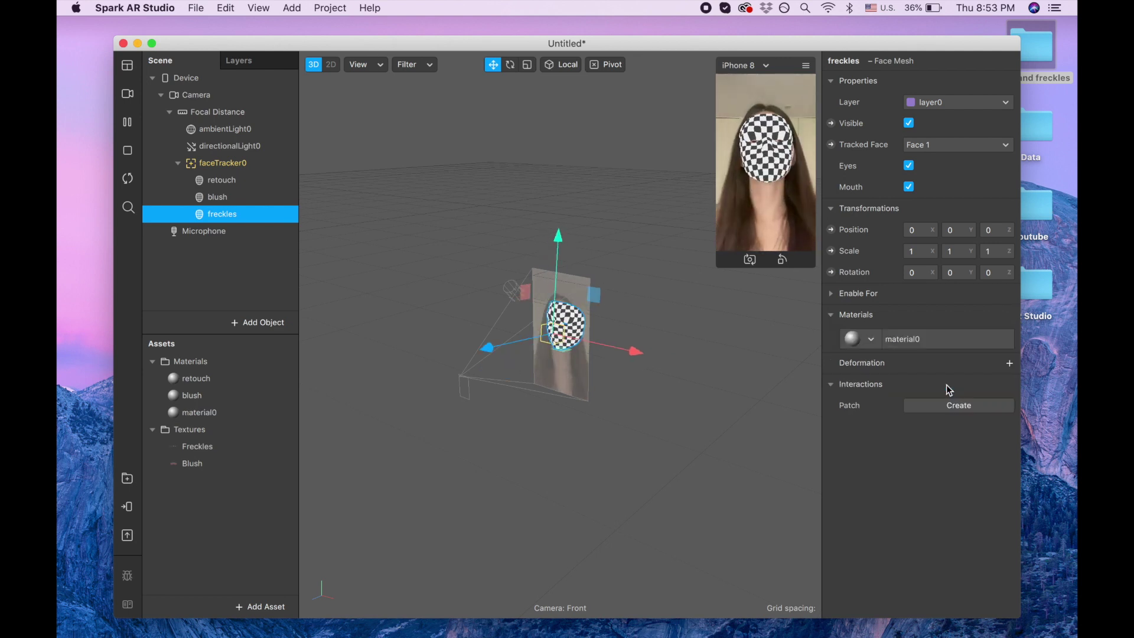
pyautogui.doubleClick(236, 413)
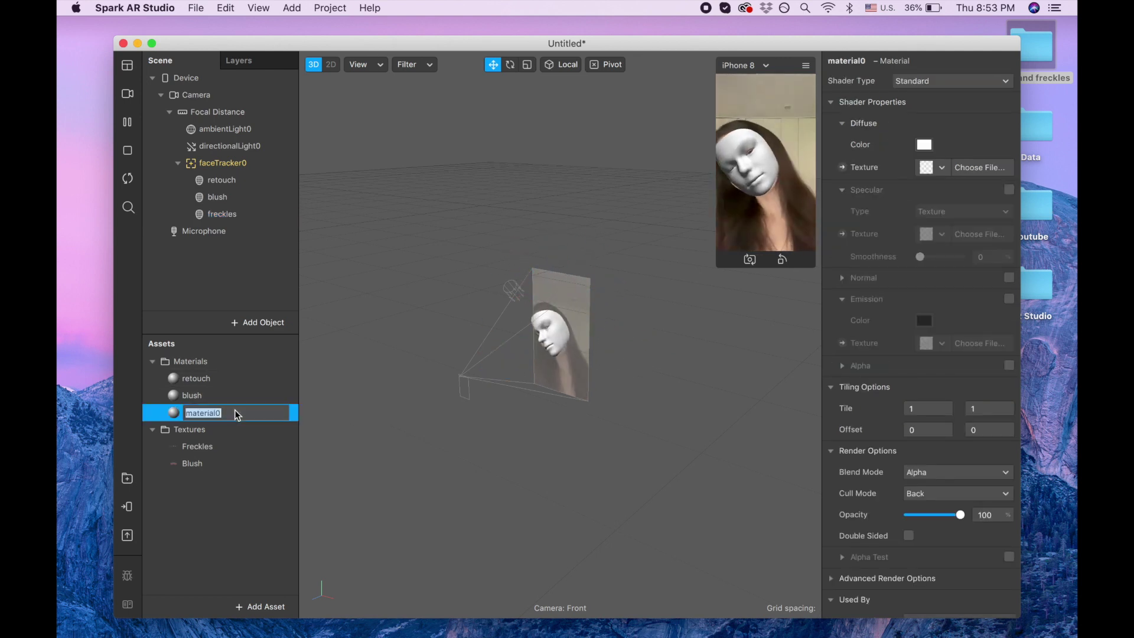
pyautogui.write('fr')
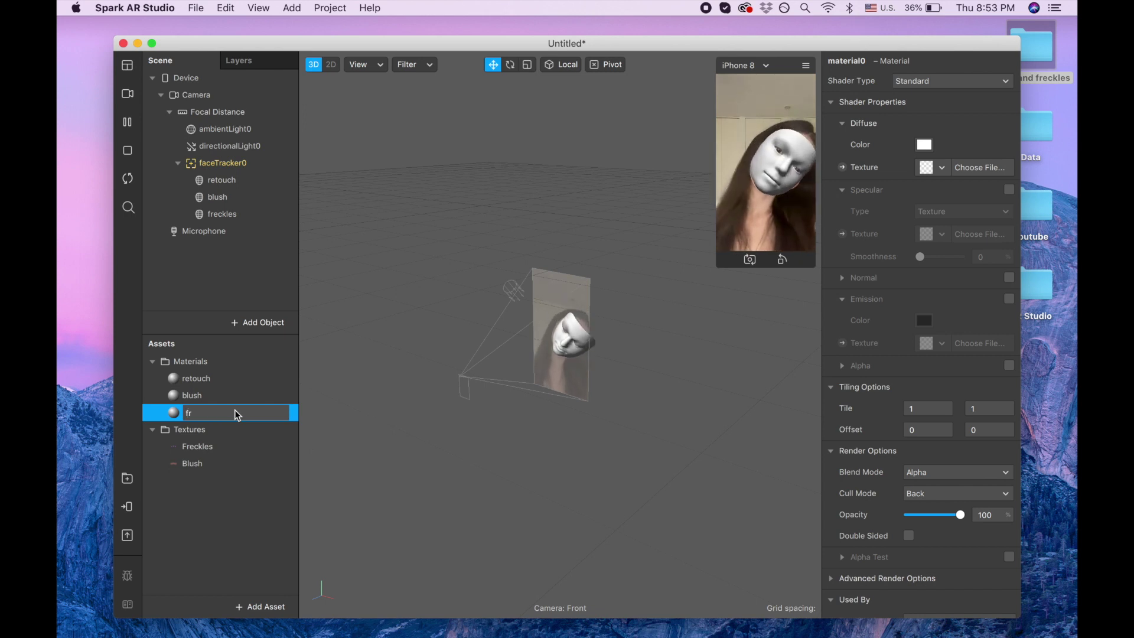
# - Check which material is assigned to the freckles face mesh and rename that material "freckles"
pyautogui.click(207, 217)
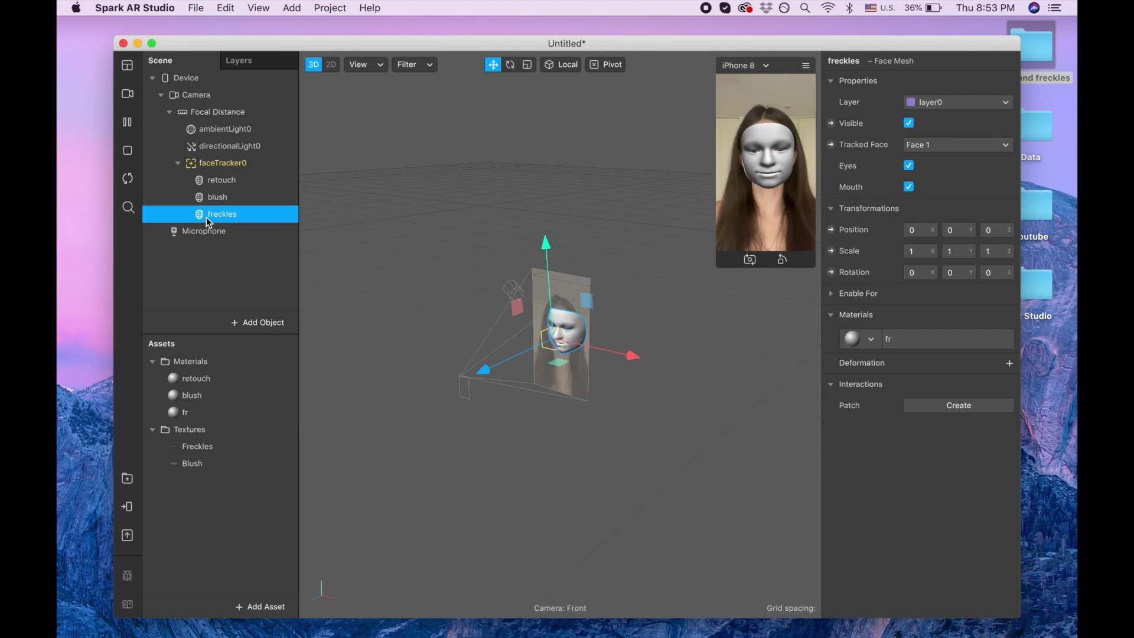
pyautogui.click(870, 342)
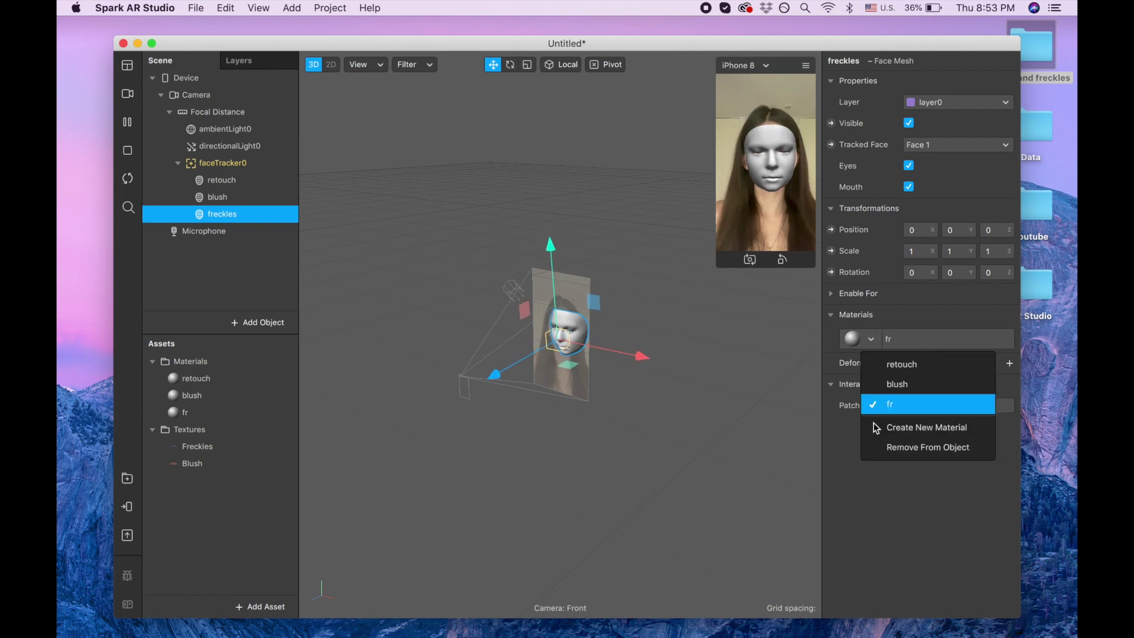
pyautogui.click(216, 410)
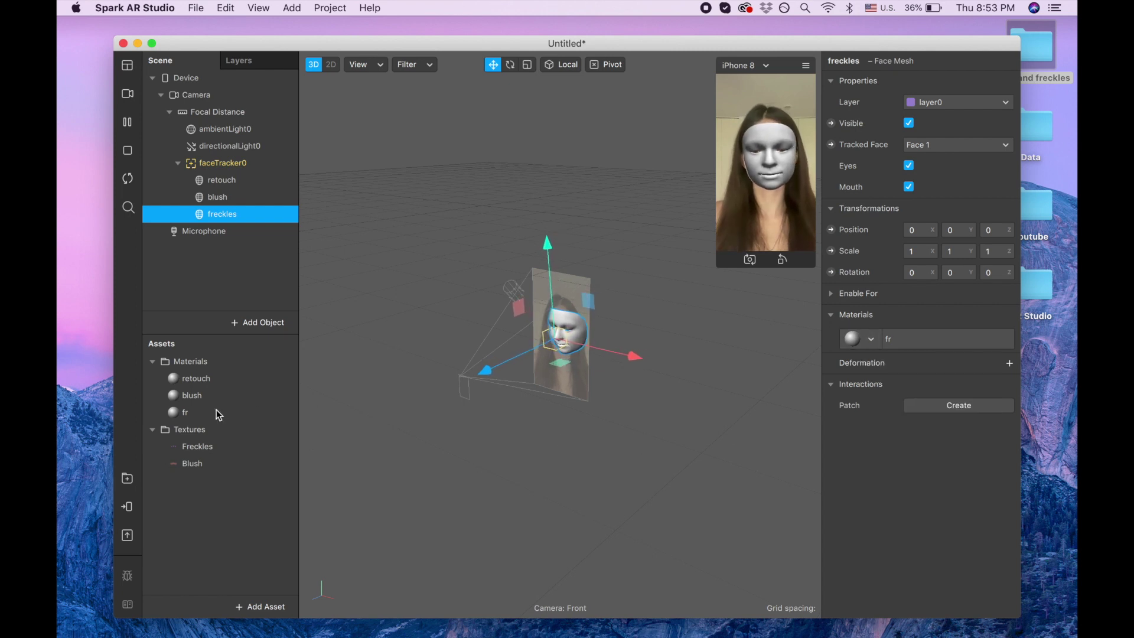
pyautogui.click(183, 413)
pyautogui.doubleClick(183, 416)
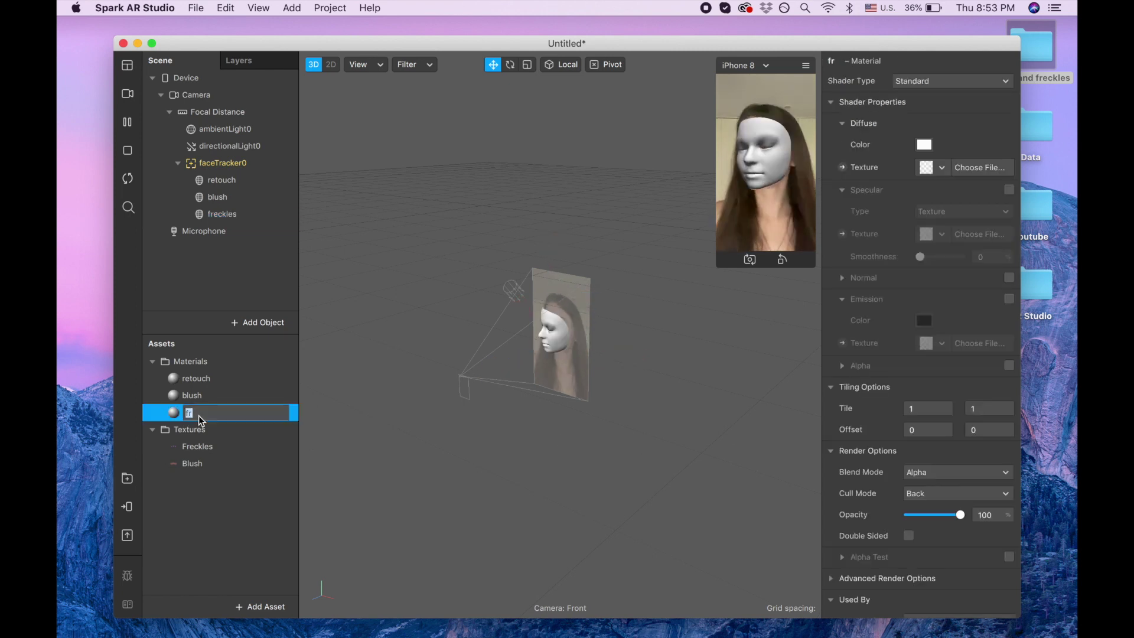
pyautogui.write('eckles')
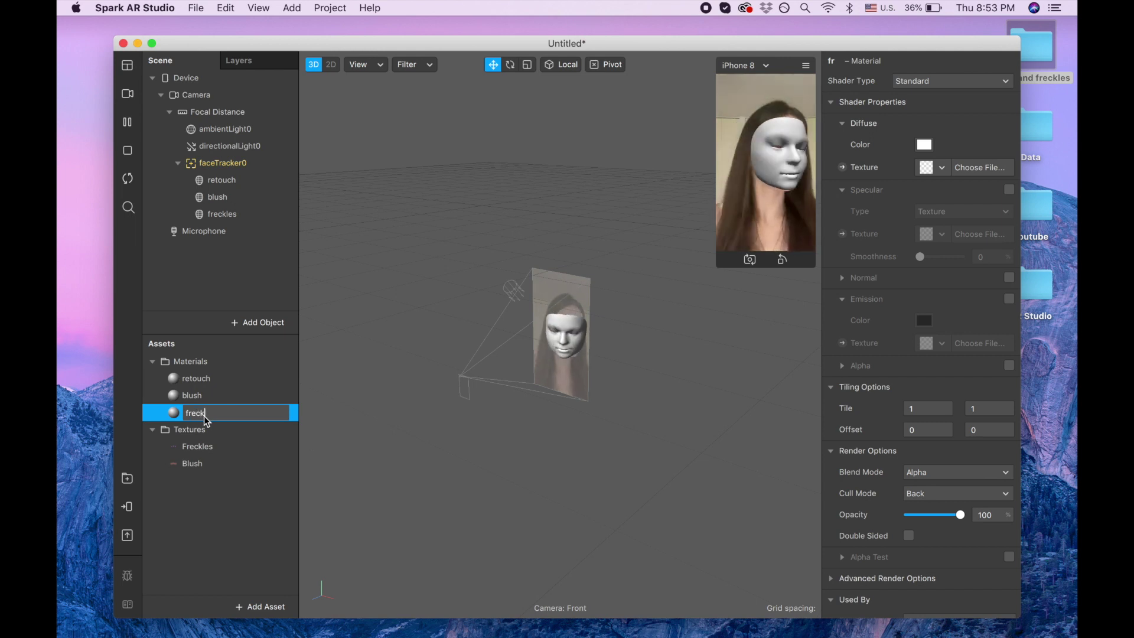
pyautogui.click(259, 495)
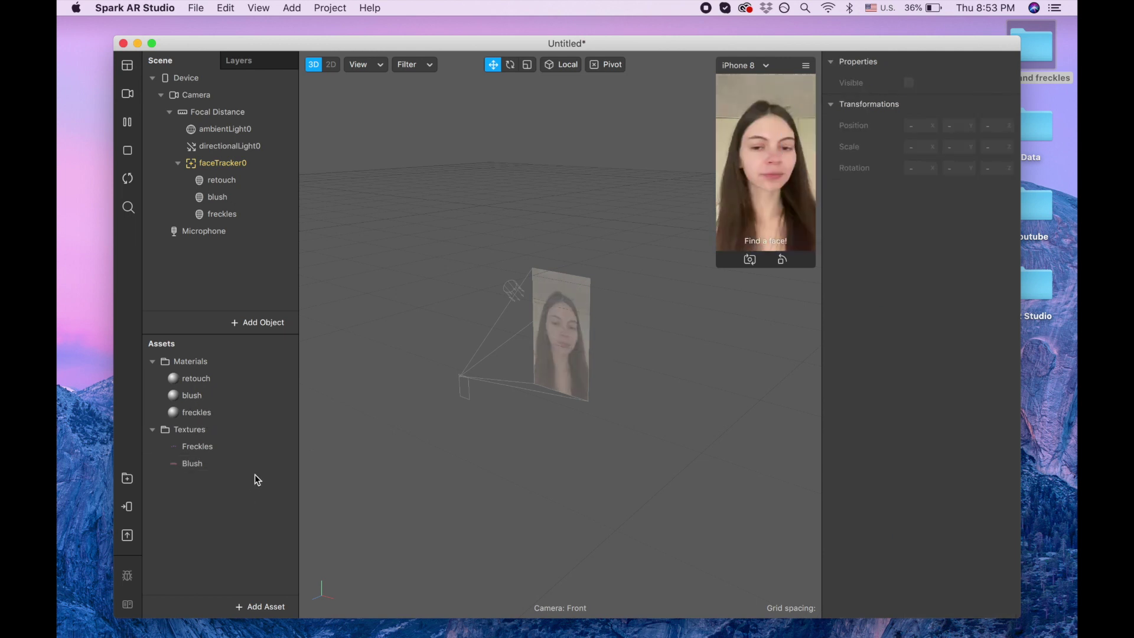
# - Enable the no compression option for both the Freckles and Blush textures
pyautogui.click(239, 449)
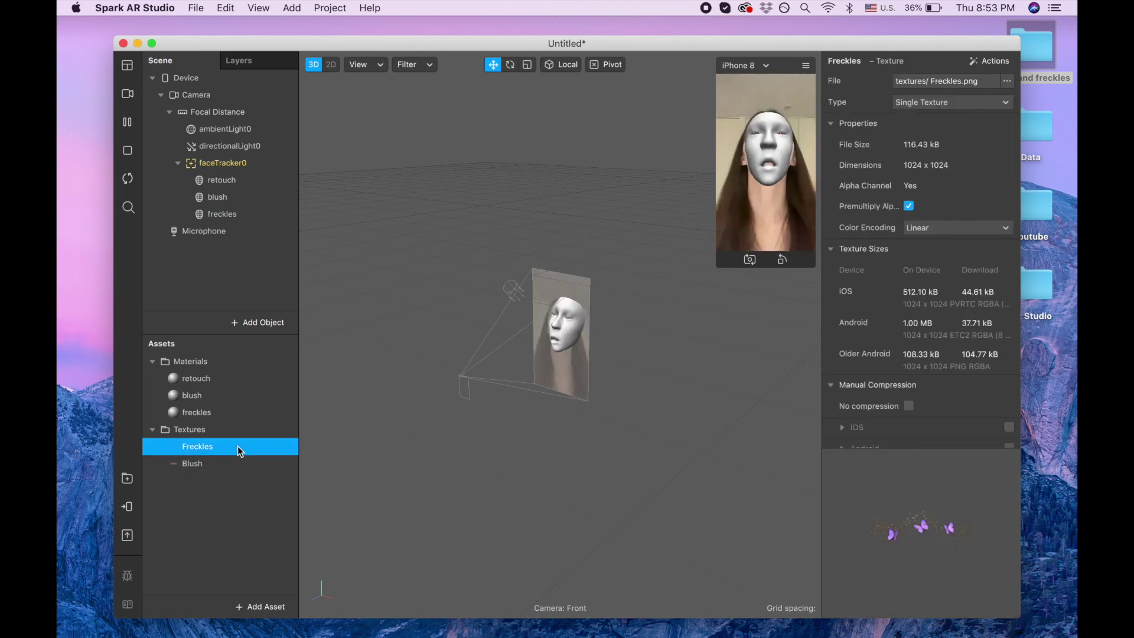
pyautogui.click(909, 405)
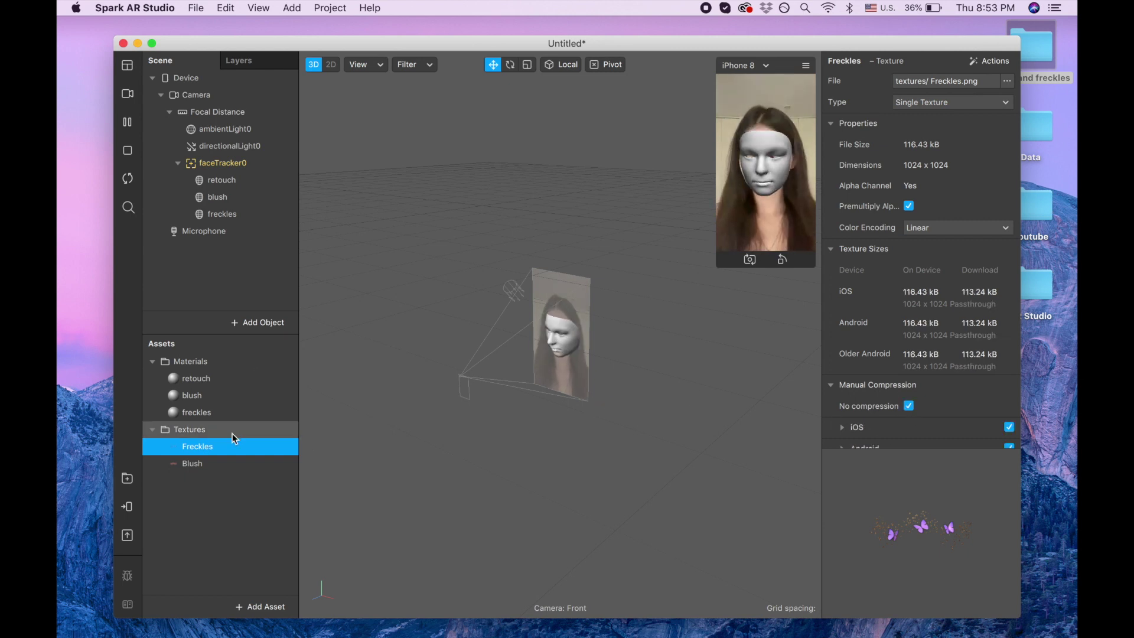
pyautogui.click(225, 464)
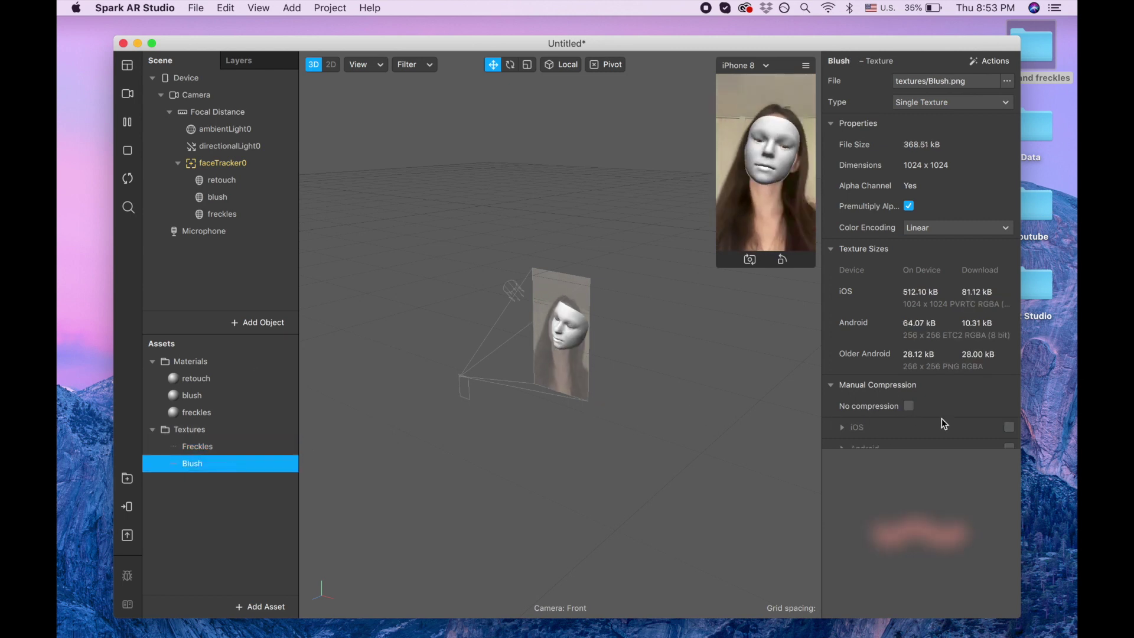
pyautogui.click(909, 405)
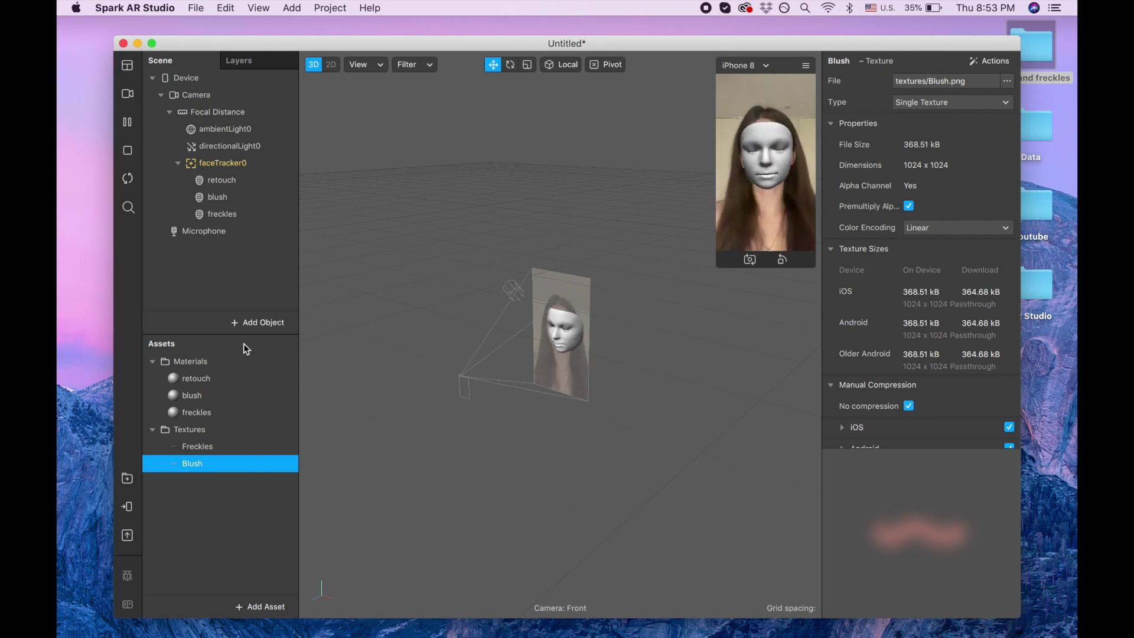
# - Set the freckles material's shader type to Flat and apply the Freckles texture to it
pyautogui.click(187, 416)
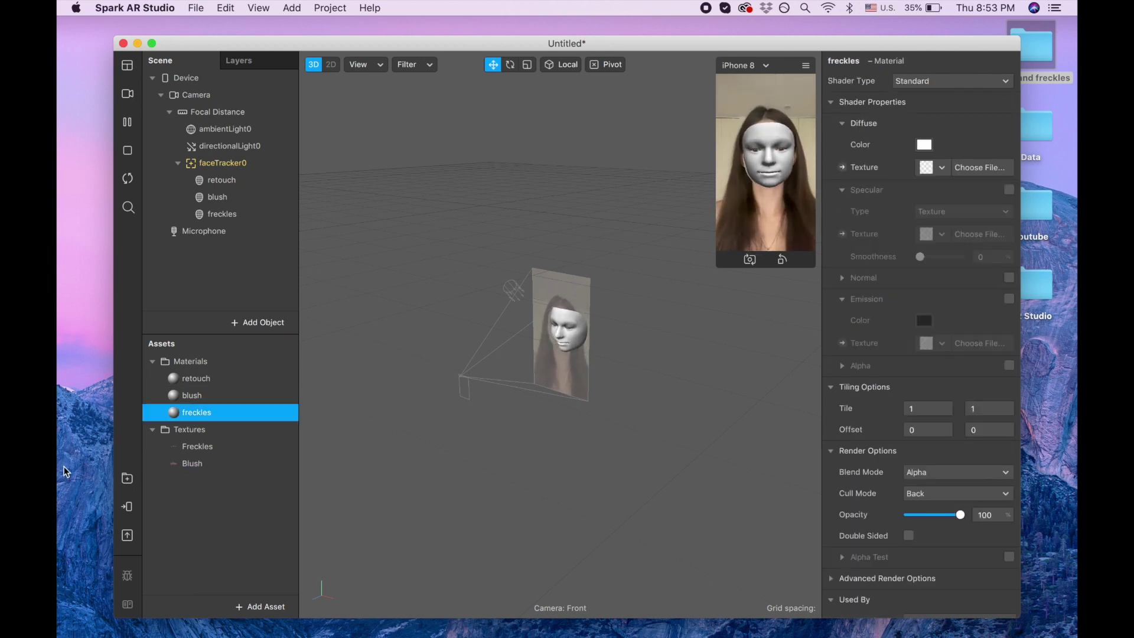
pyautogui.click(921, 87)
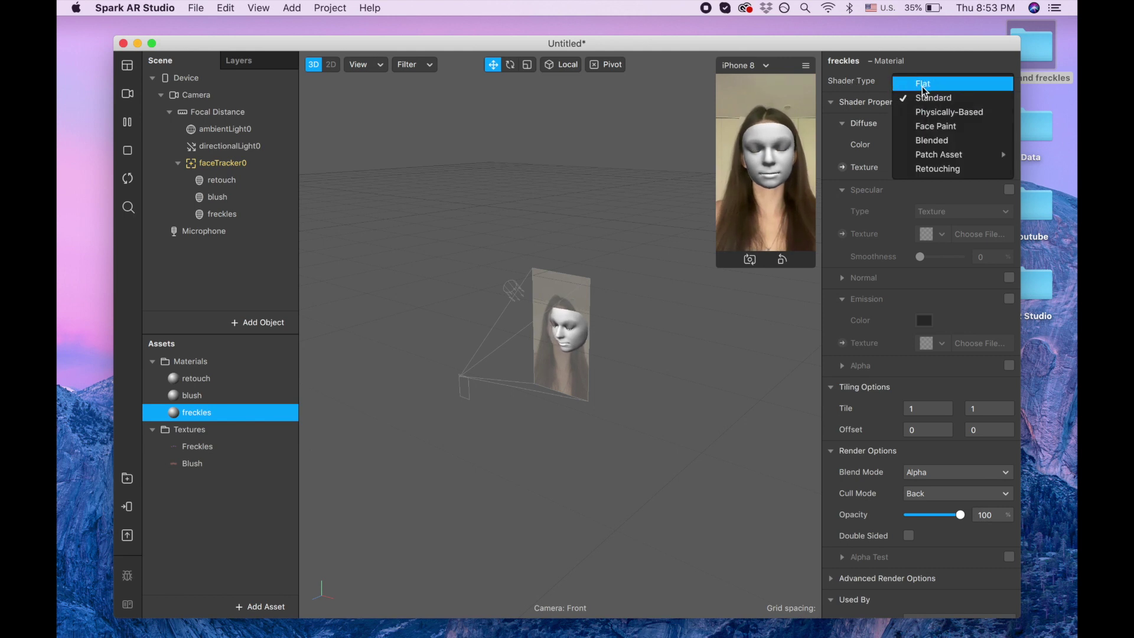
pyautogui.click(925, 86)
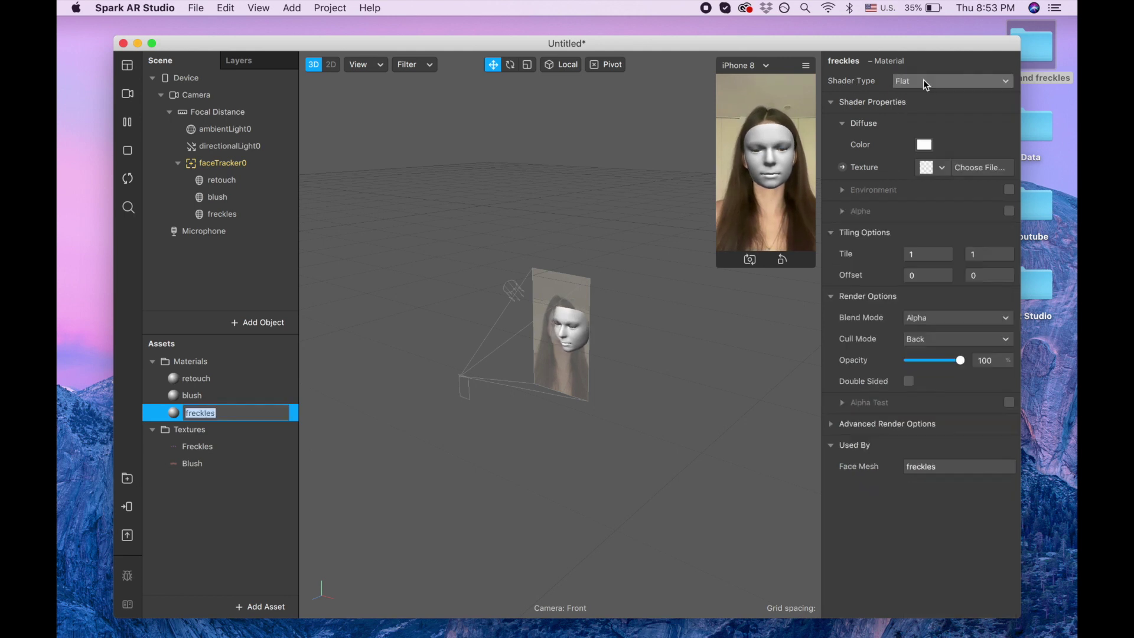
pyautogui.click(937, 168)
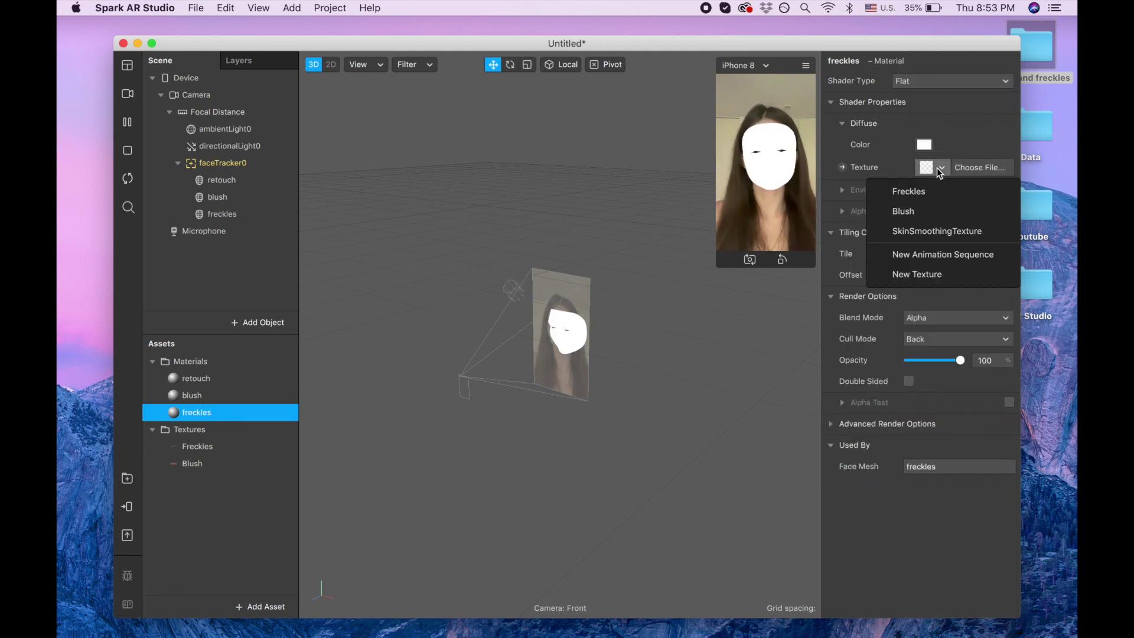
pyautogui.click(915, 192)
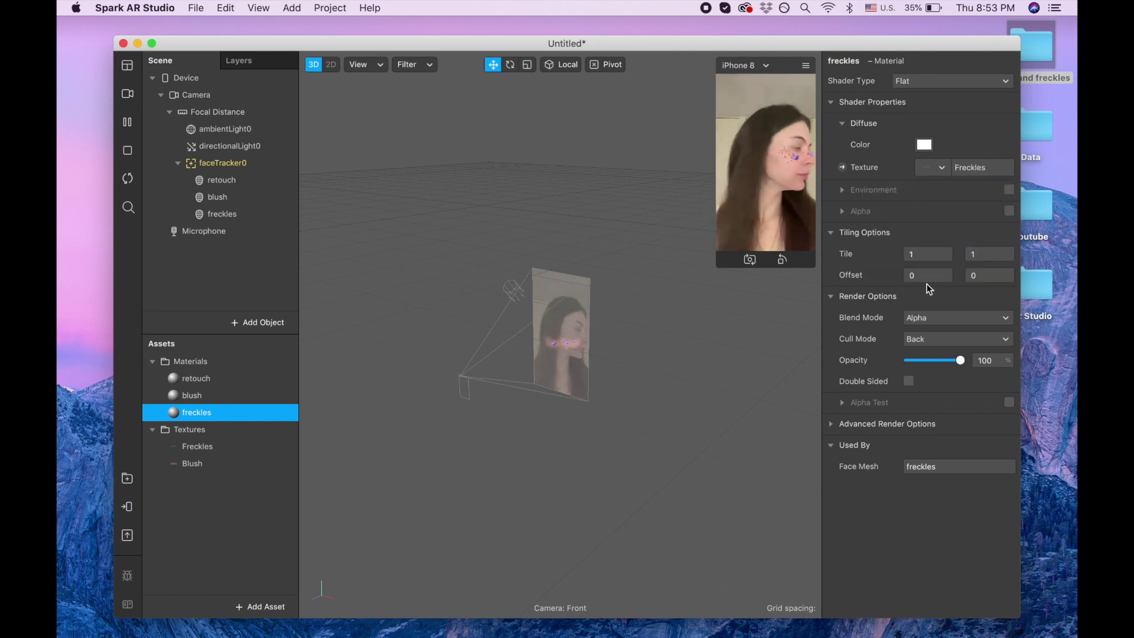
# - Set the freckles material's opacity to 80%
pyautogui.click(987, 361)
pyautogui.write('80')
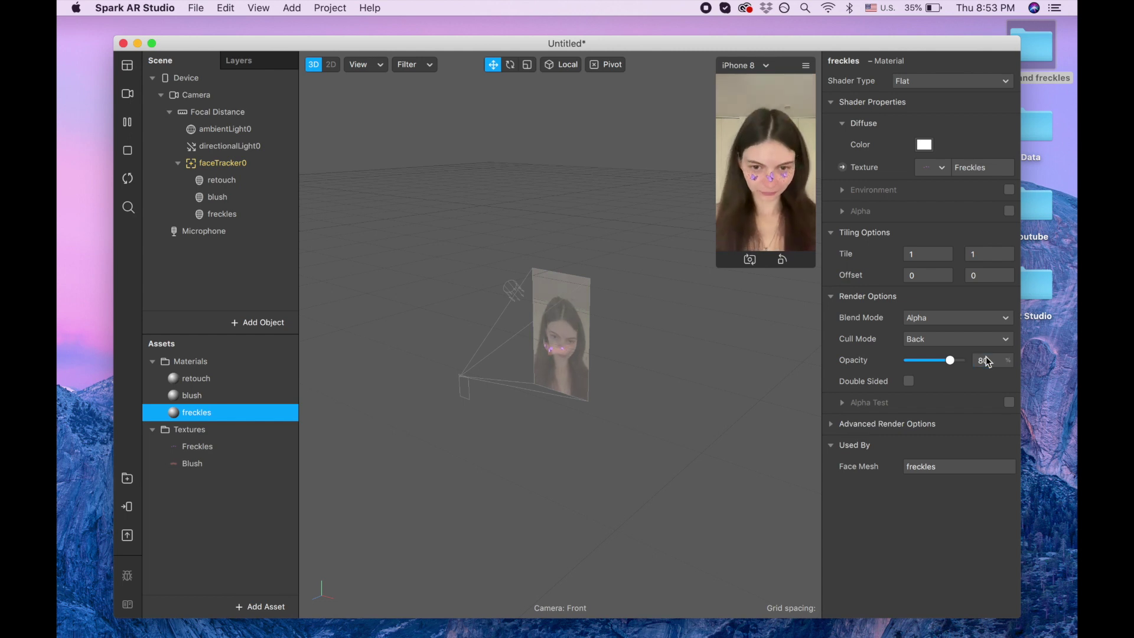
pyautogui.press('Return')
# - Turn off depth testing and depth writing in the freckles material's advanced render options, and enlarge the iPhone 8 preview
pyautogui.click(834, 426)
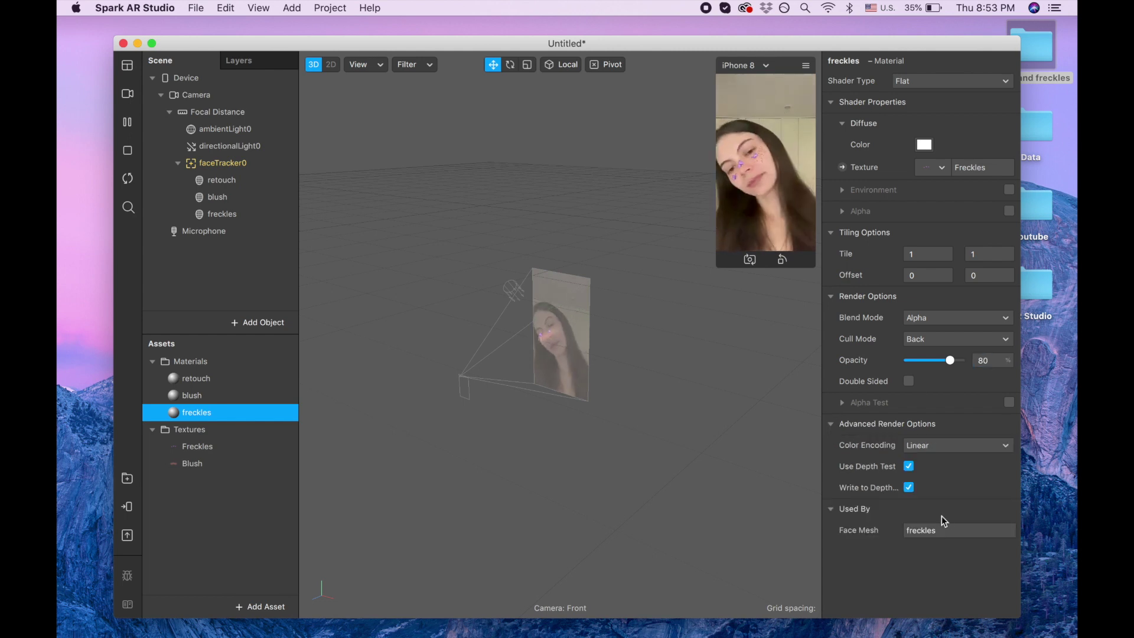
pyautogui.click(908, 466)
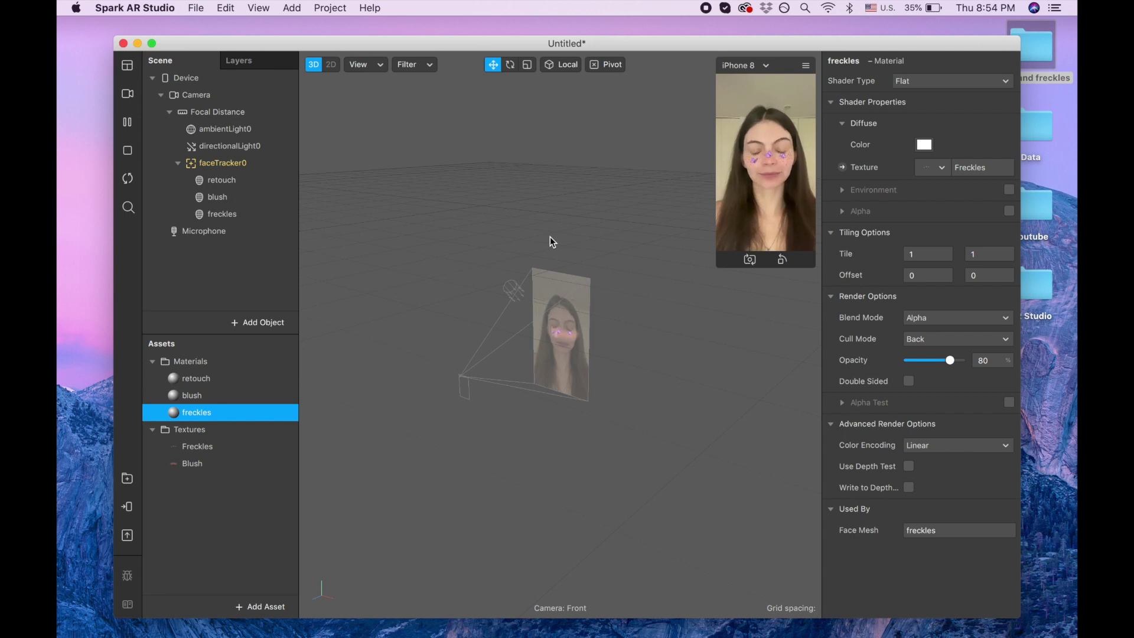
pyautogui.moveTo(705, 280); pyautogui.dragTo(611, 441)
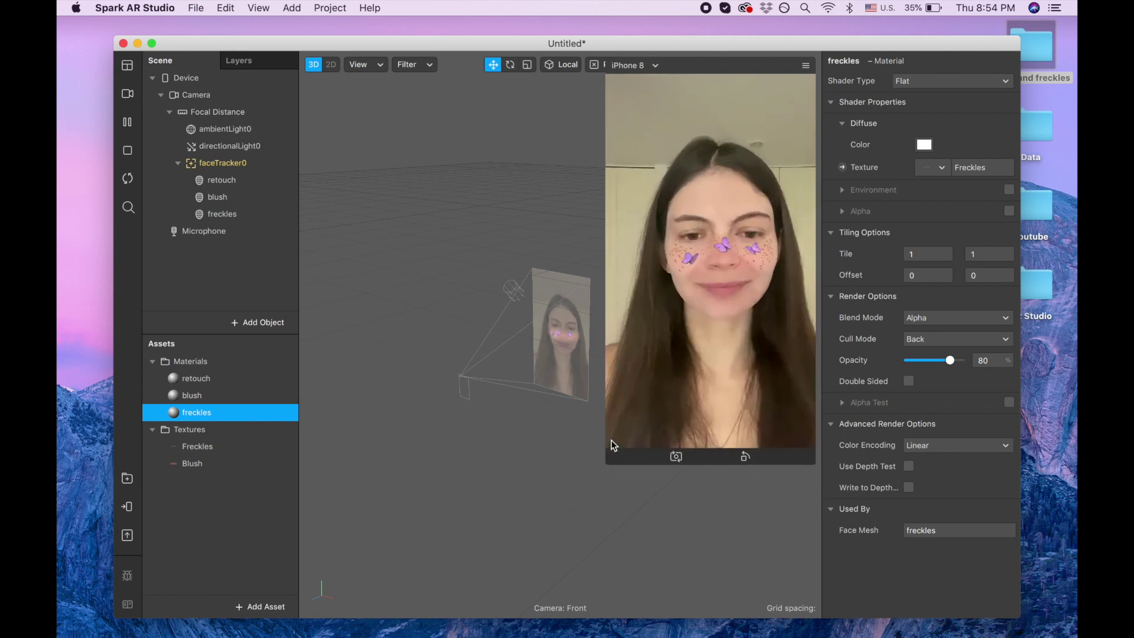